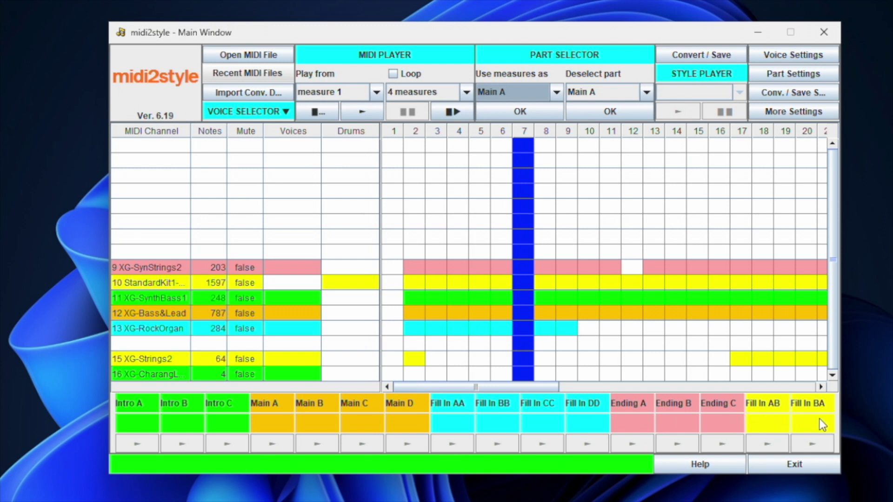
- Open More Settings to view the About information and application homepage, and check whether a new version is available
click(783, 115)
click(767, 205)
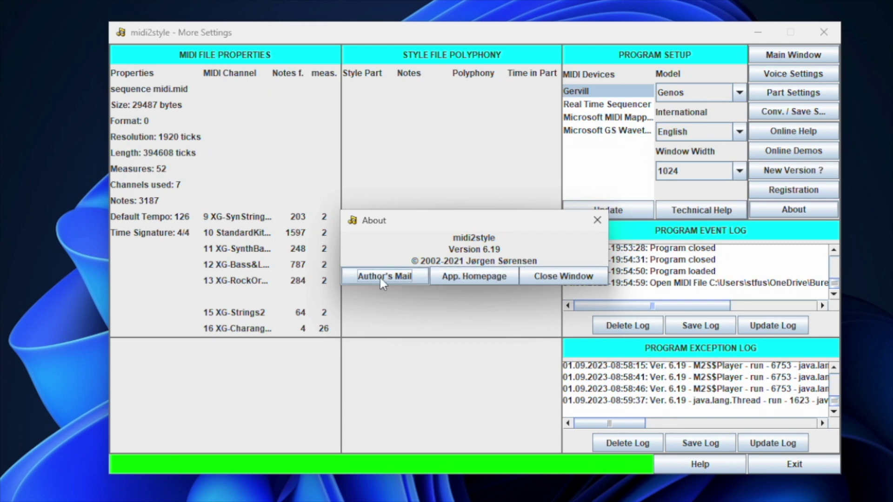
click(478, 276)
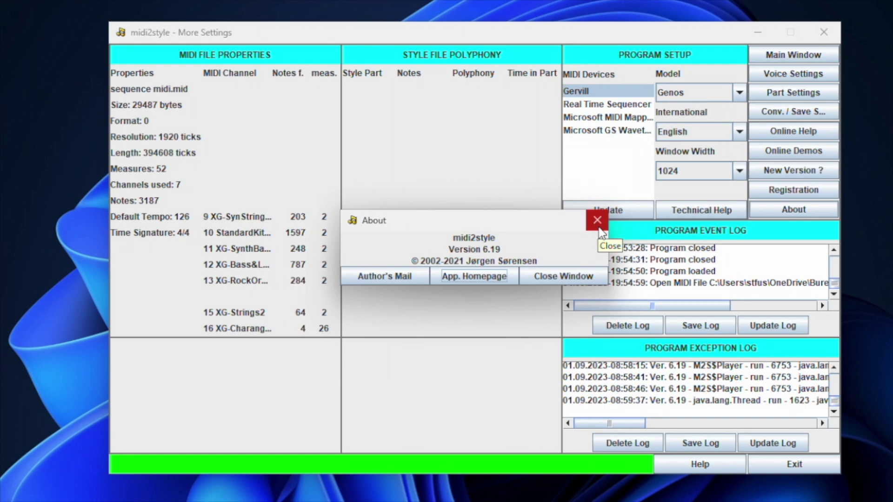
click(597, 220)
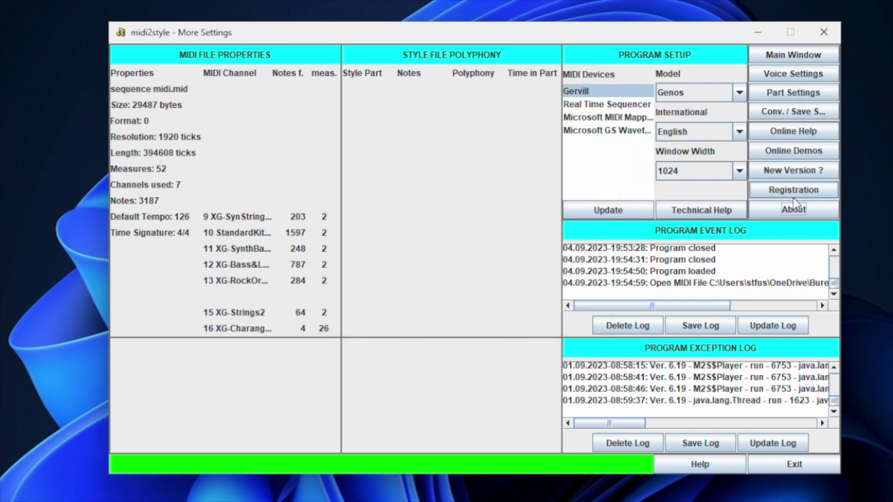
click(794, 172)
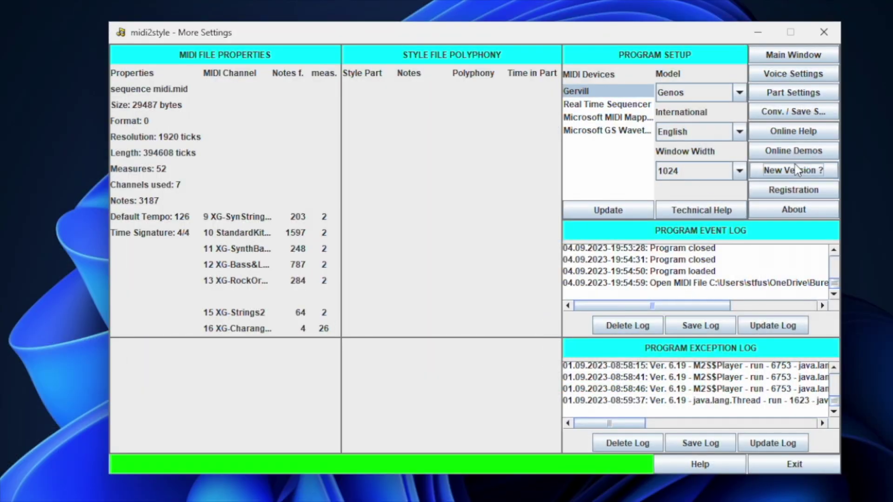
- Choose Genos as the keyboard model in the program setup and return to the main window
click(678, 93)
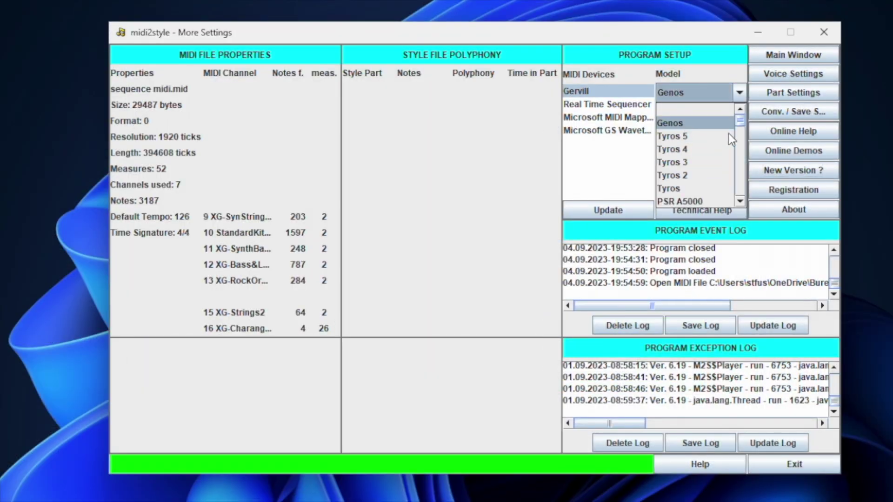
click(753, 135)
click(695, 91)
click(684, 107)
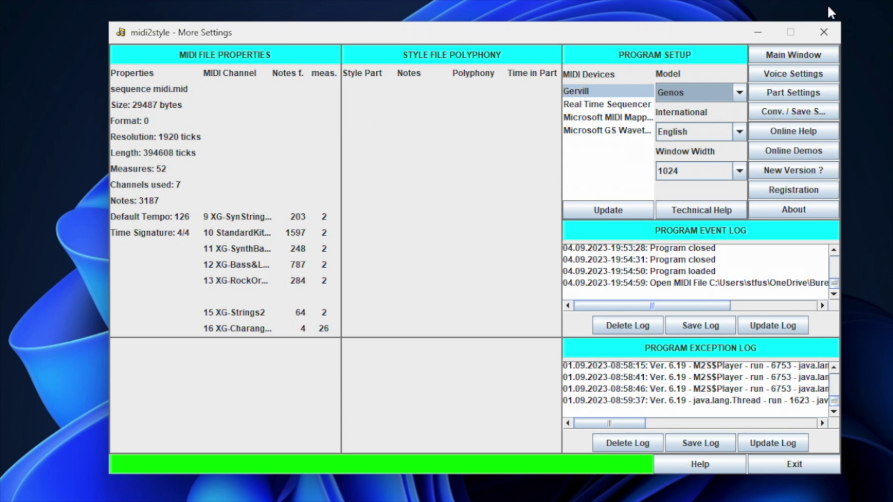
click(785, 57)
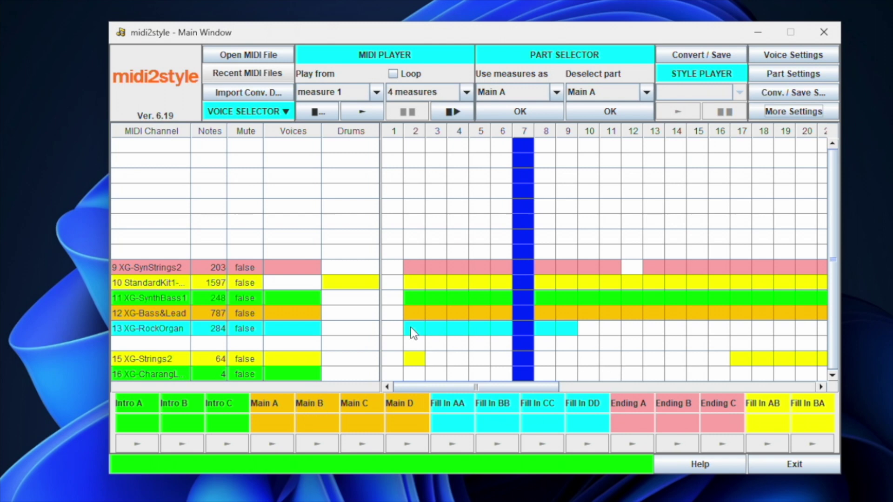
- Assign Rhythm Main as the drum part of MIDI channel 10, StandardKit1
click(245, 334)
click(250, 334)
click(276, 284)
click(347, 282)
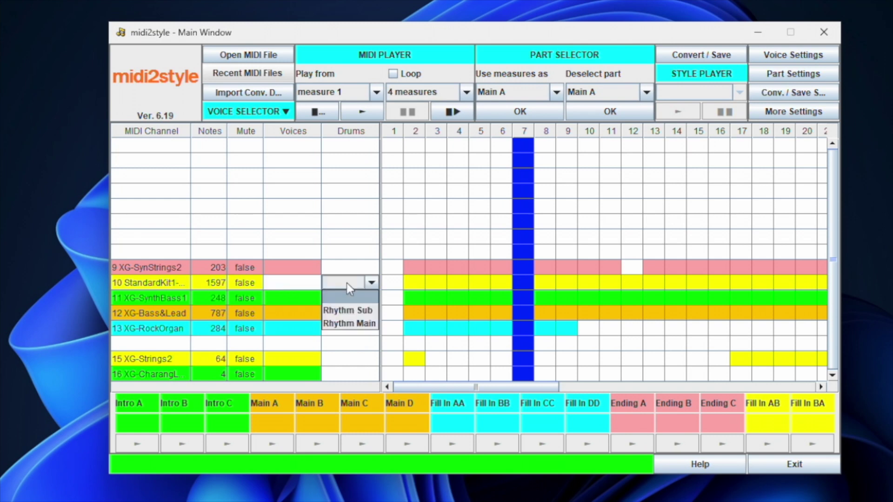
click(348, 323)
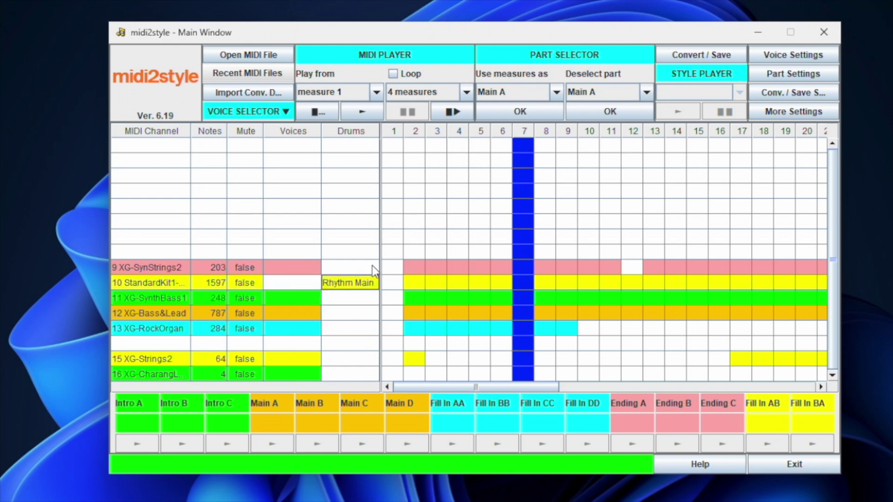
- Assign Chord 1 to channel 9 XG-SynStrings2 and Bass to channel 11 XG-SynthBass1
click(303, 267)
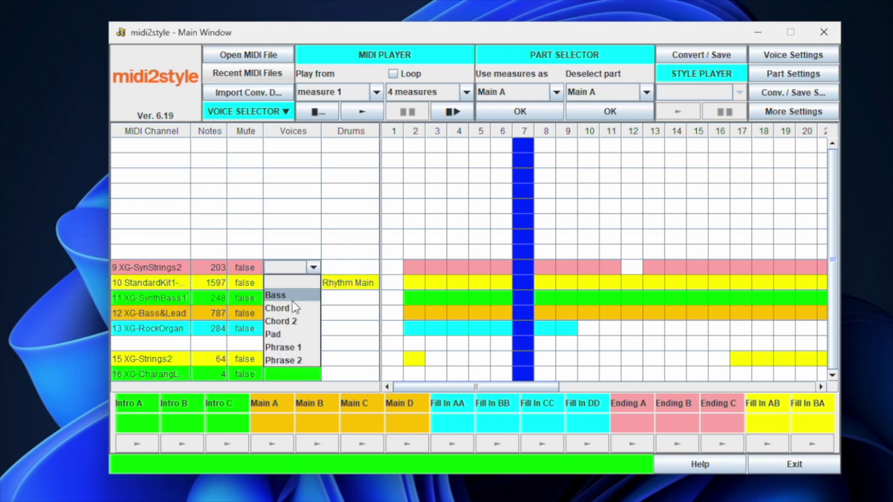
click(284, 312)
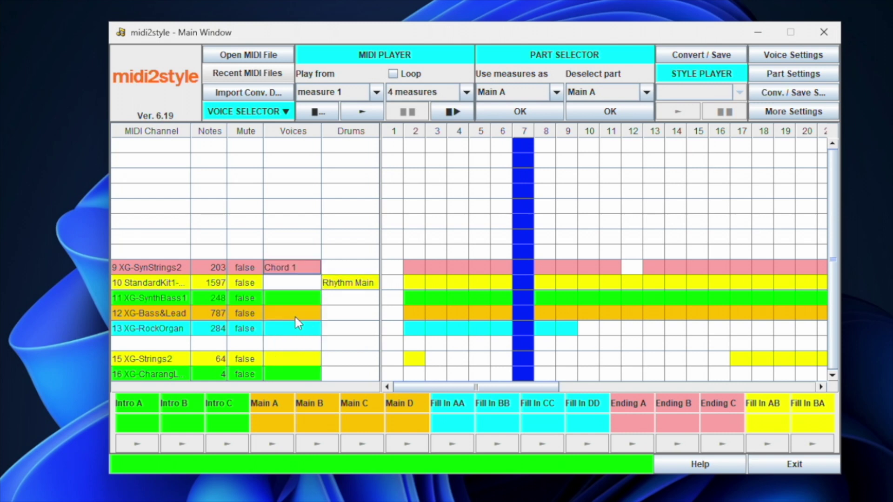
click(278, 301)
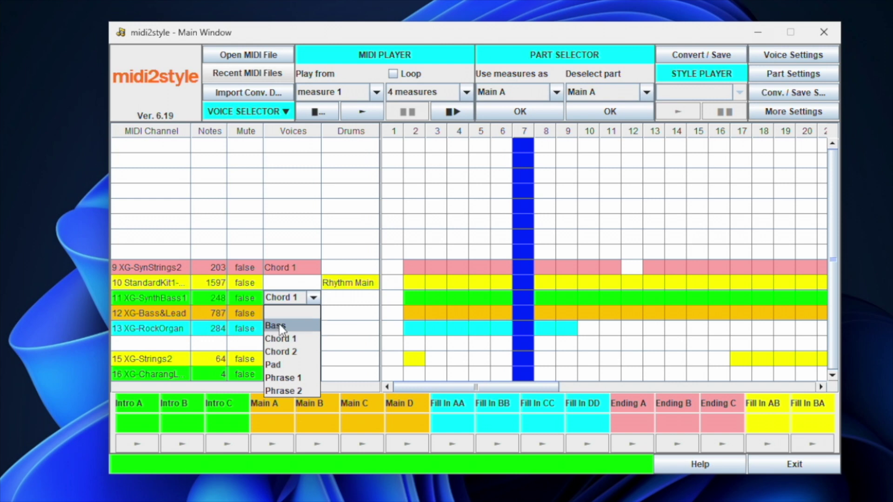
click(280, 328)
- Assign Chord 2 to channel 12 XG-Bass&Lead and Pad to channel 13 XG-RockOrgan
click(282, 313)
click(281, 367)
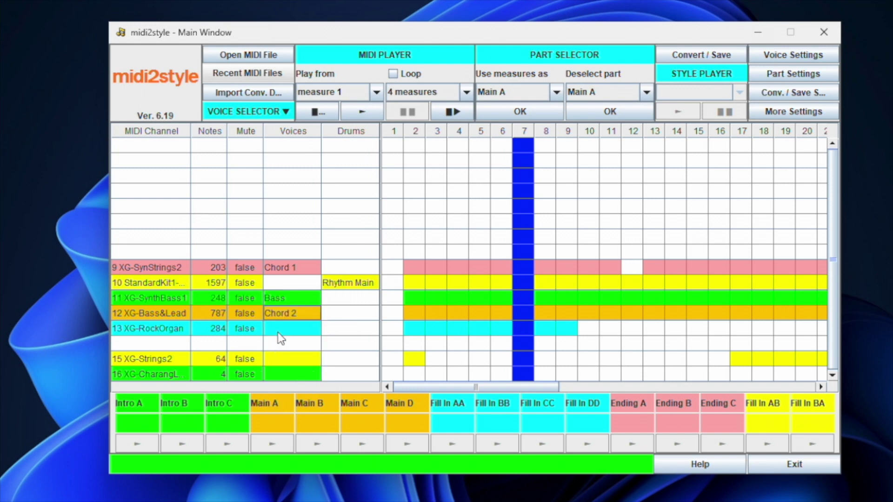
click(282, 329)
click(279, 395)
- Assign Phrase 1 to channel 15 XG-Strings2 and Phrase 2 to channel 16, the last channel in the list
click(281, 359)
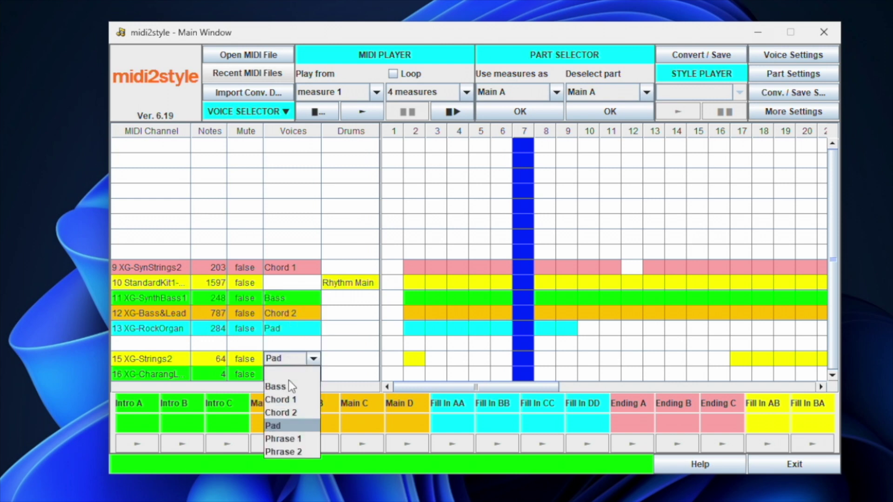
click(274, 439)
click(278, 365)
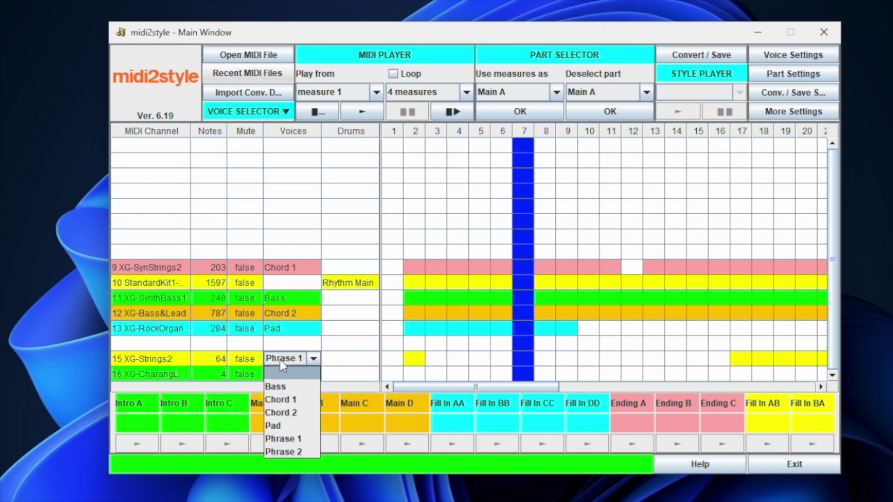
click(281, 358)
click(277, 373)
click(281, 374)
click(271, 468)
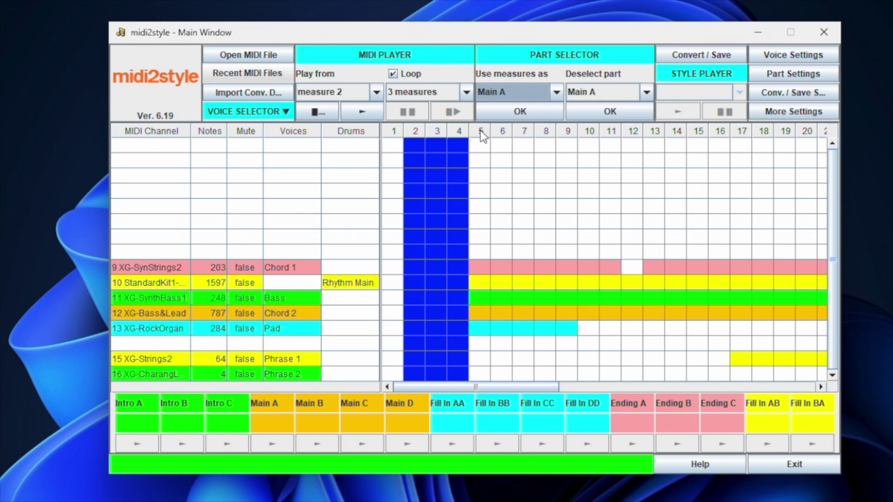
- Set the MIDI player range to start at measure 2 and span 5 measures, with looping enabled
click(377, 91)
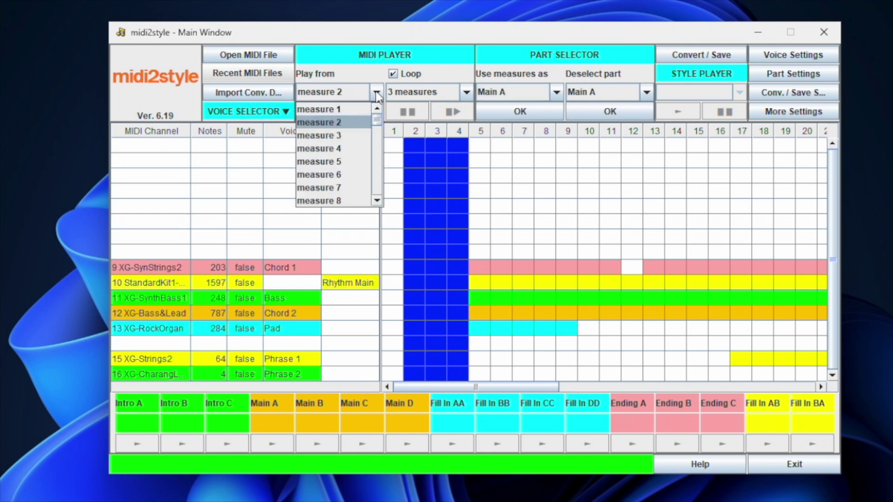
click(332, 123)
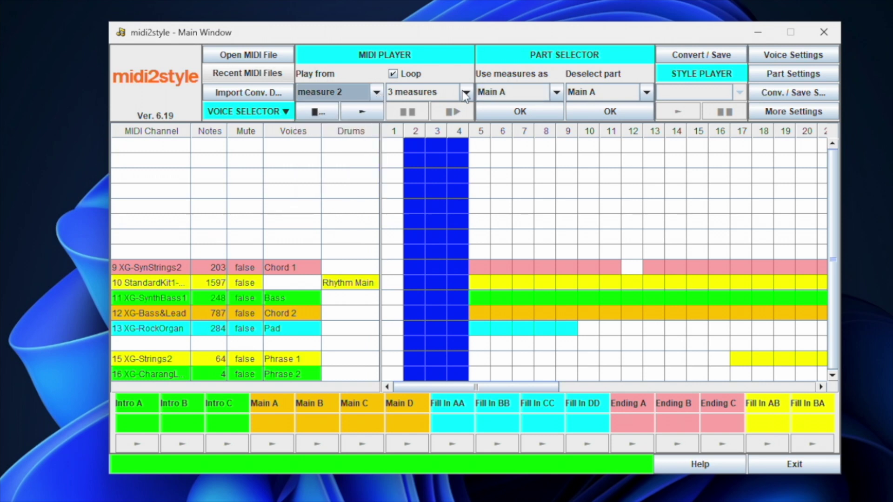
click(466, 92)
click(408, 161)
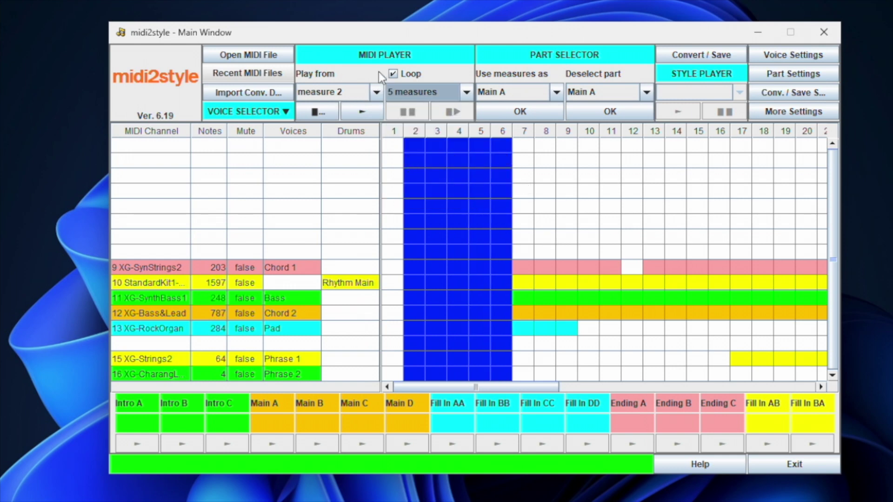
click(392, 74)
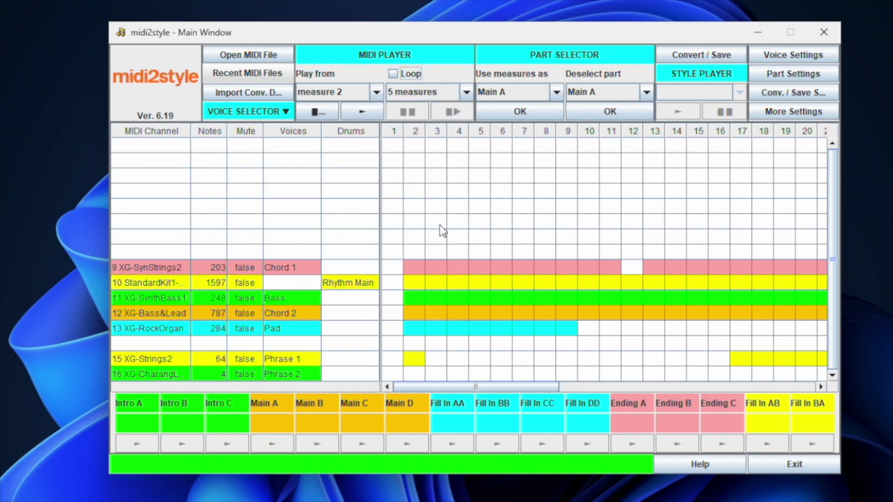
click(392, 74)
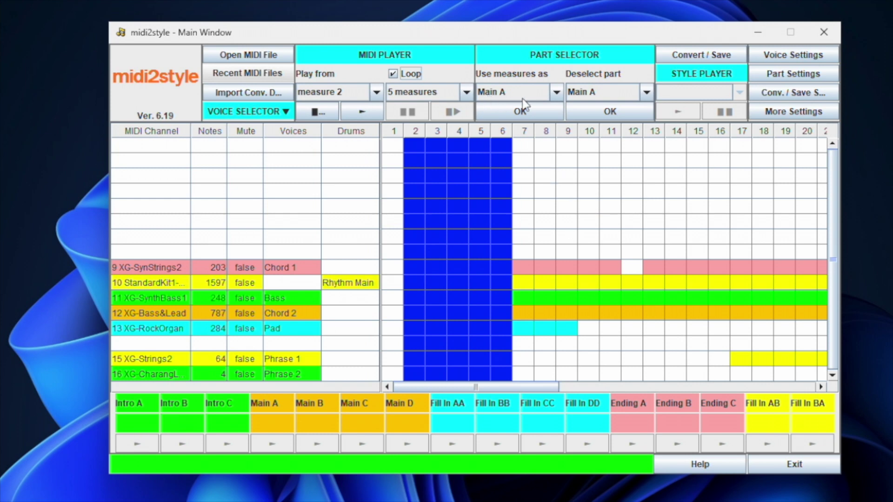
- Use the selected 5 measures starting at measure 2 as the Intro A part
click(508, 92)
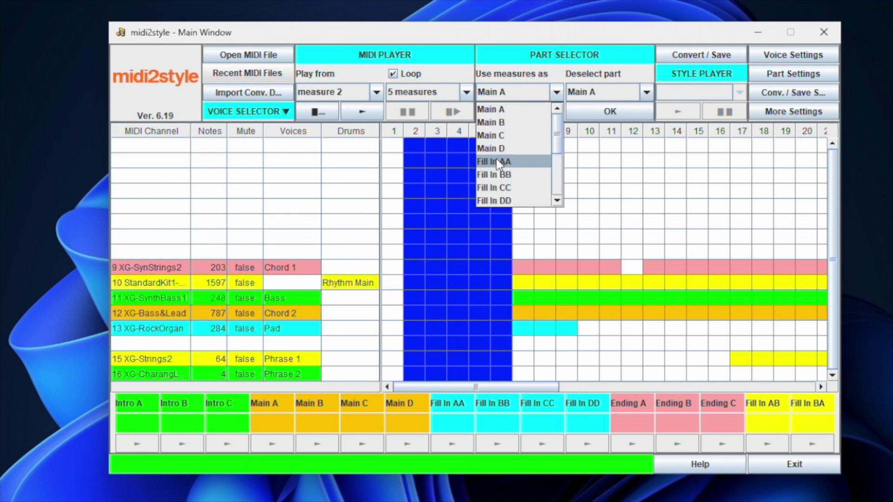
scroll(545, 138, up, 1)
click(497, 109)
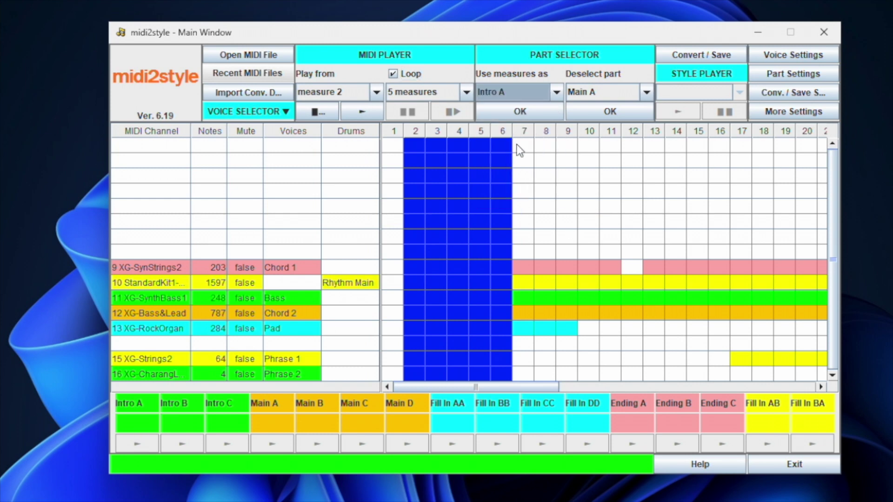
click(520, 111)
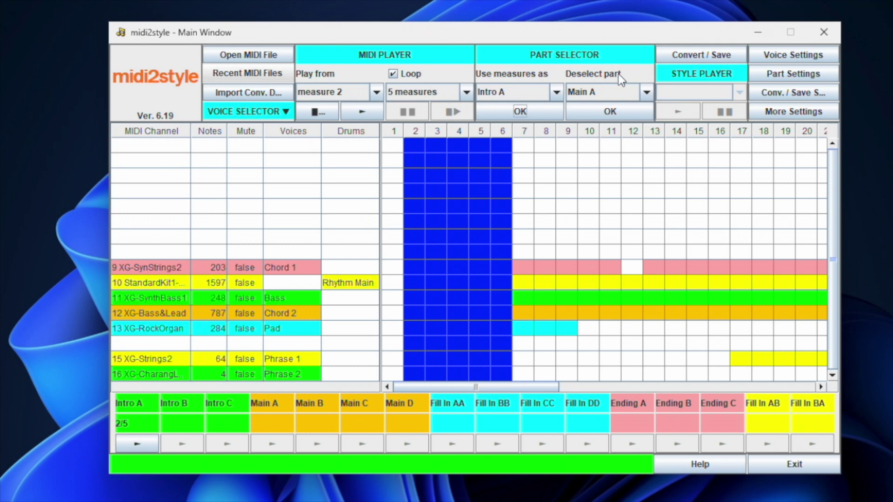
- Deselect the Intro A part, and assign the 5 measures from measure 2 to Intro A again
click(596, 90)
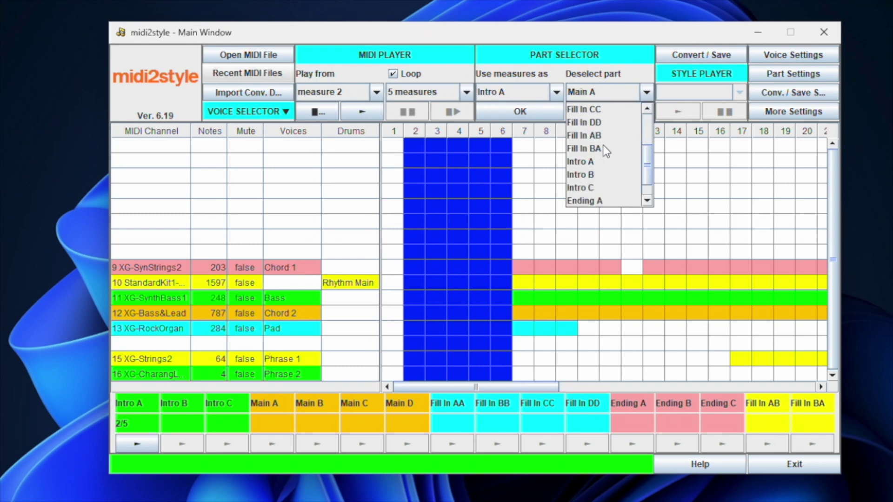
click(588, 161)
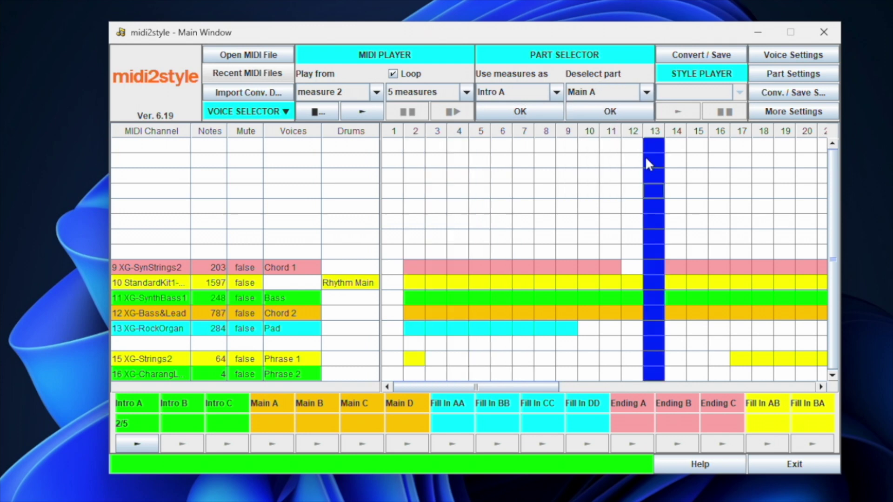
click(610, 112)
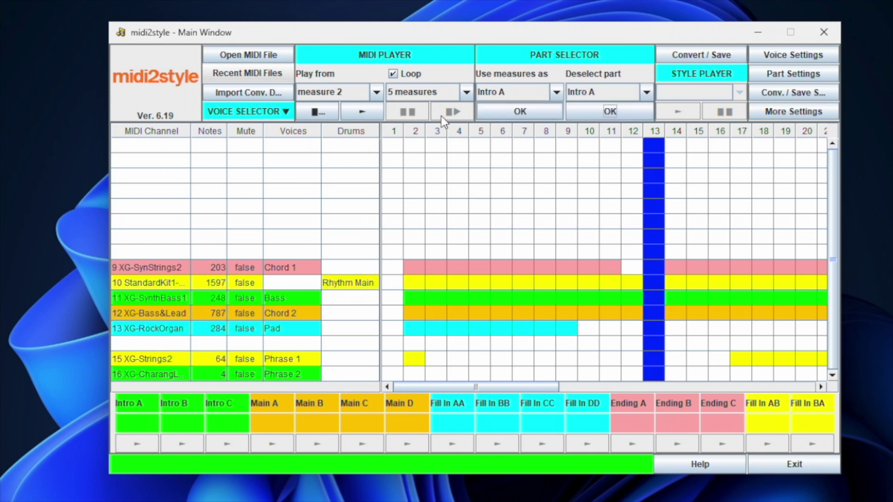
click(498, 109)
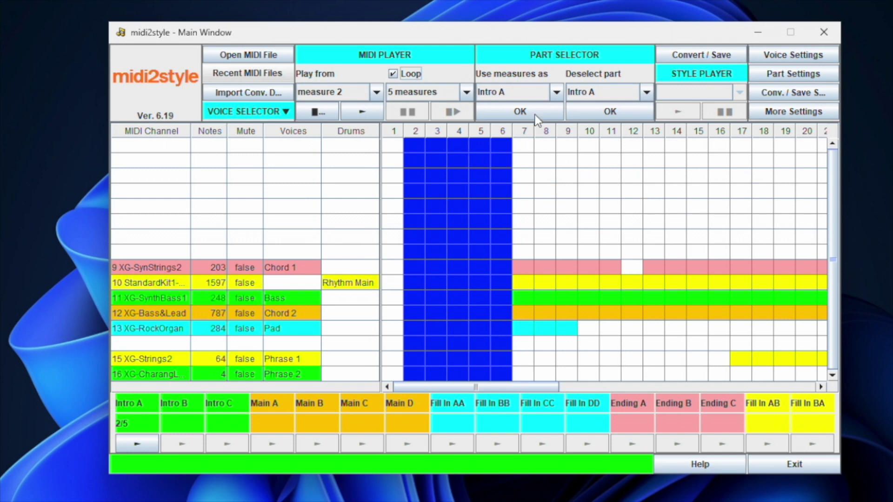
- Set the range to 1 measure starting at measure 10 and use it as the Main A part
click(377, 93)
scroll(376, 198, down, 1)
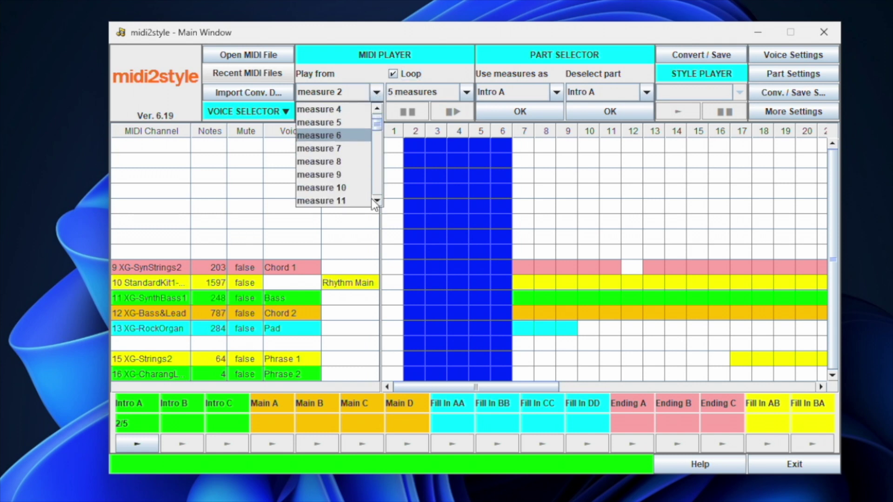
click(347, 188)
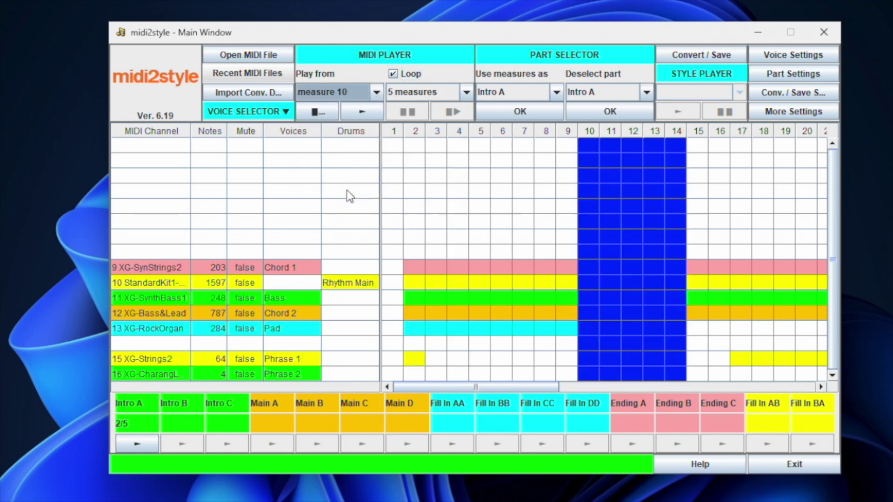
click(463, 95)
click(451, 111)
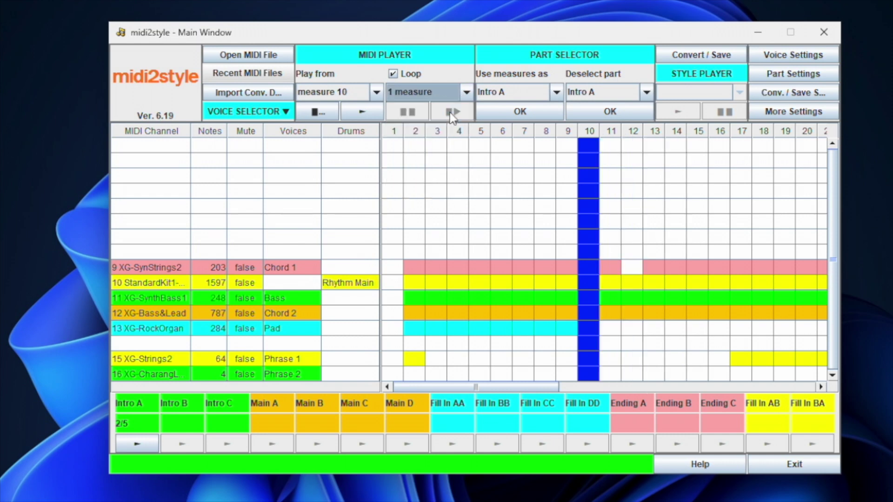
click(565, 260)
click(504, 93)
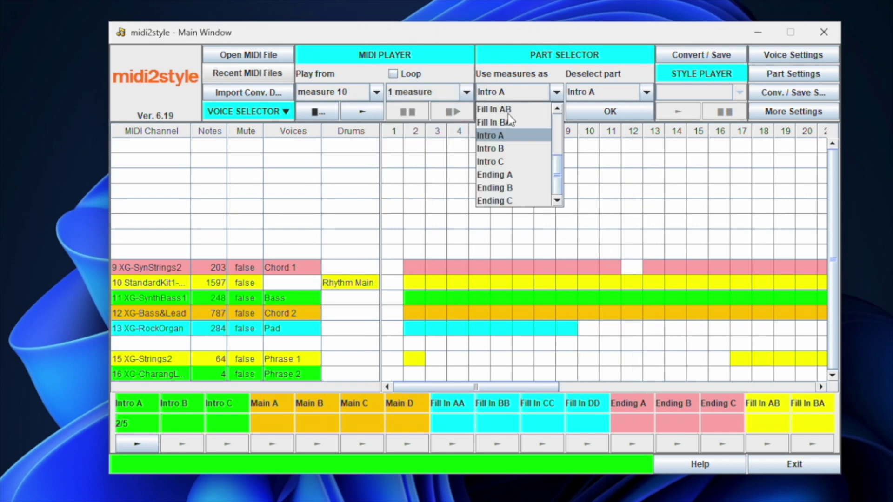
click(510, 120)
click(510, 115)
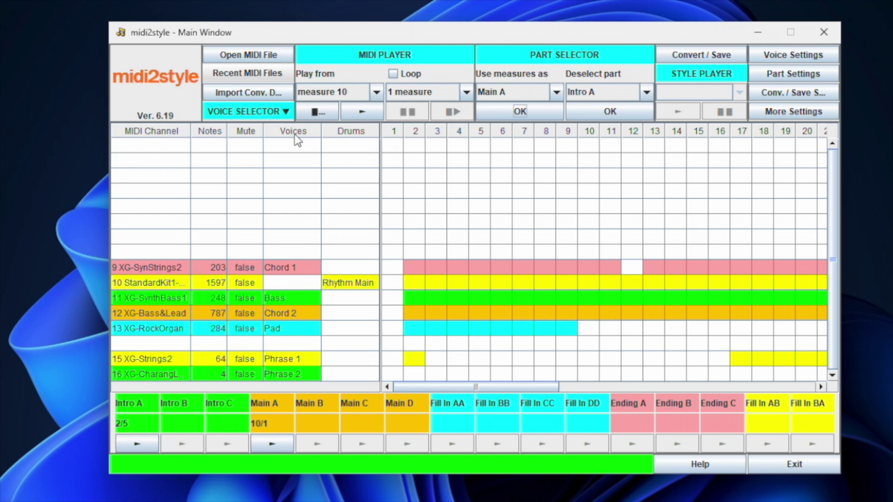
- Move the start of the one-measure range to measure 13 and use it as the Main B part
click(376, 93)
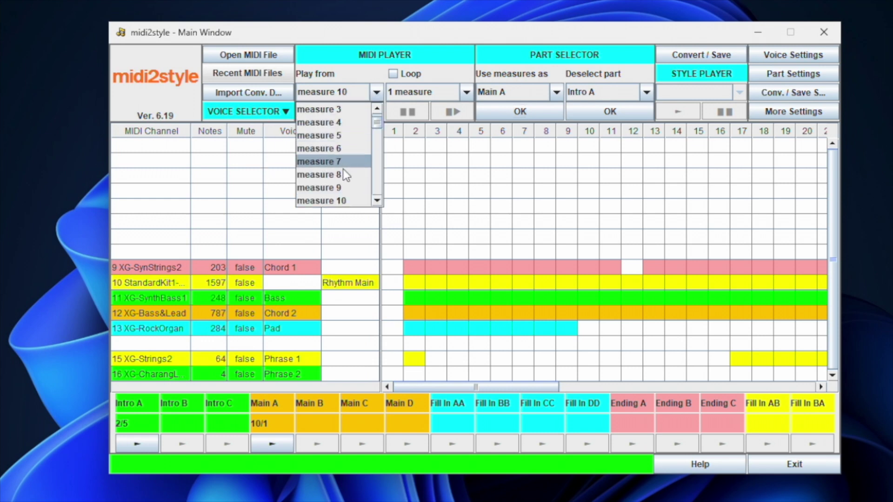
scroll(354, 177, down, 1)
click(325, 201)
click(517, 93)
click(508, 122)
click(520, 111)
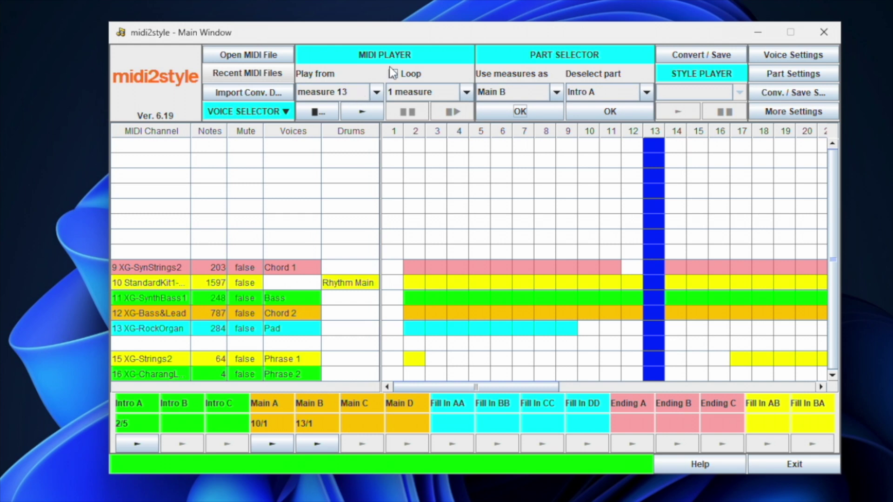
- Move the start of the one-measure range to measure 26 and use it as the Main C part
click(376, 92)
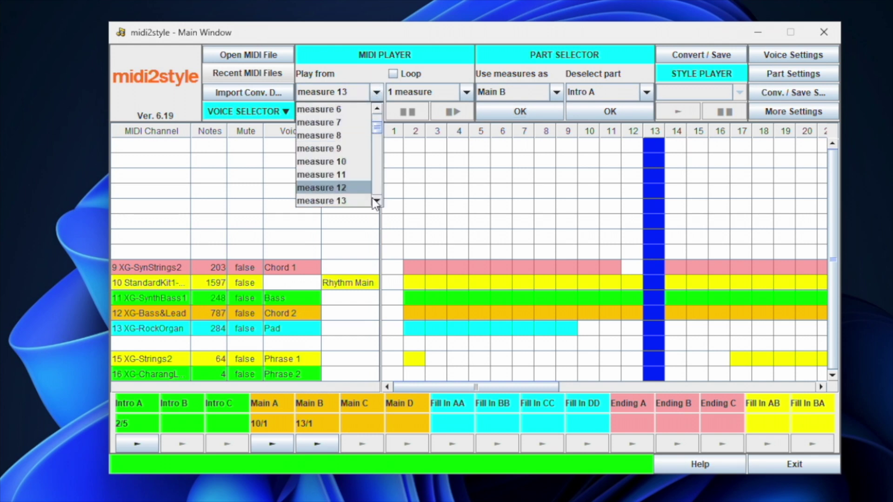
scroll(376, 197, down, 5)
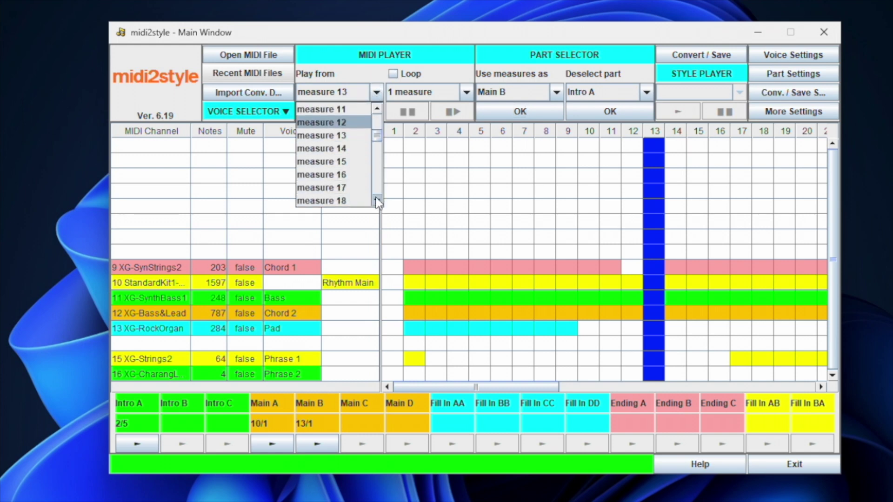
click(326, 188)
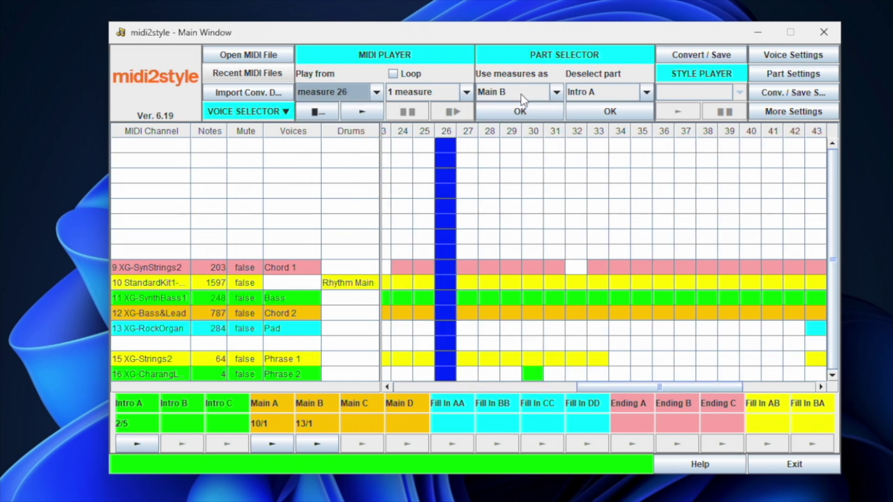
click(521, 94)
click(507, 138)
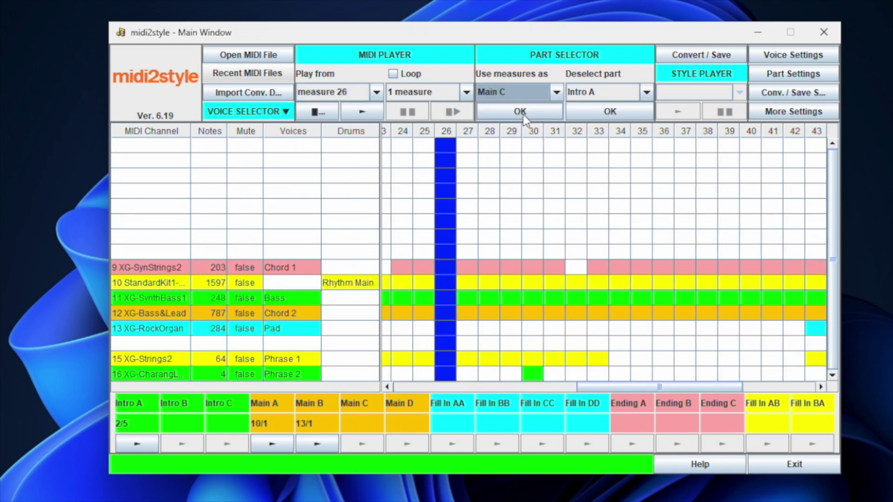
click(520, 111)
- Set the playback range to 9 measures starting at measure 43 and enable looping
click(377, 92)
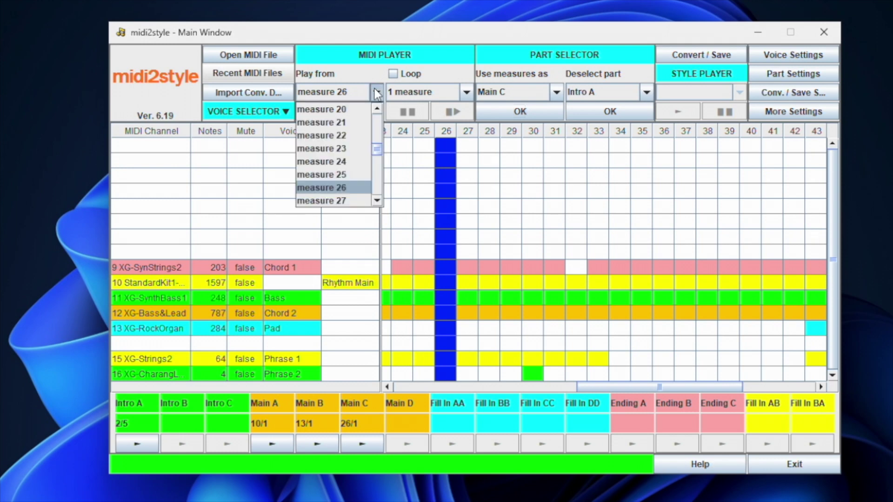
drag(375, 149, 370, 177)
click(322, 185)
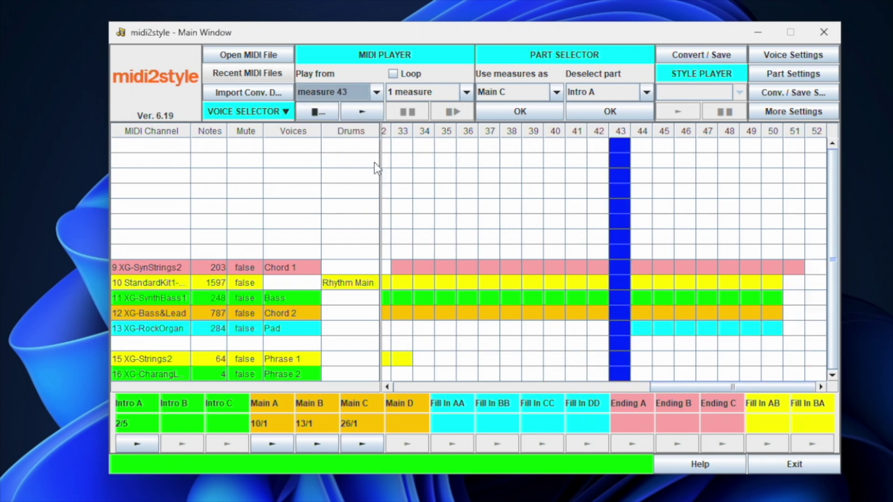
click(421, 92)
scroll(410, 204, down, 1)
click(460, 176)
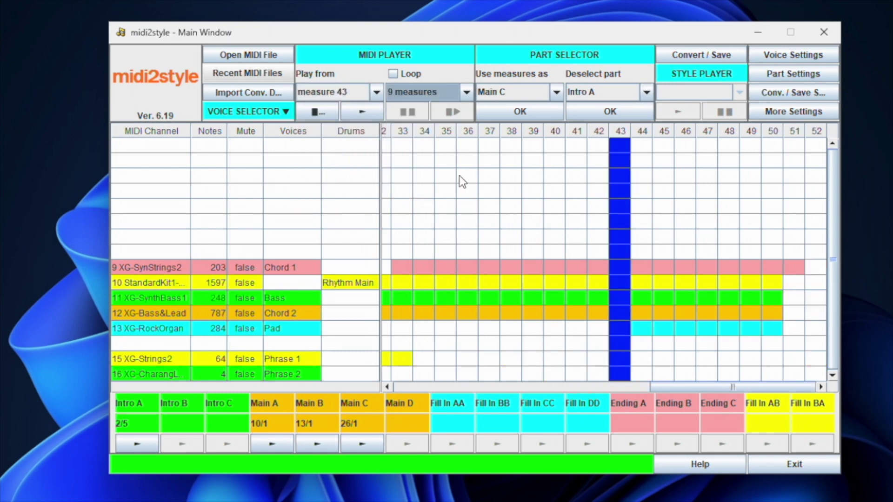
click(404, 73)
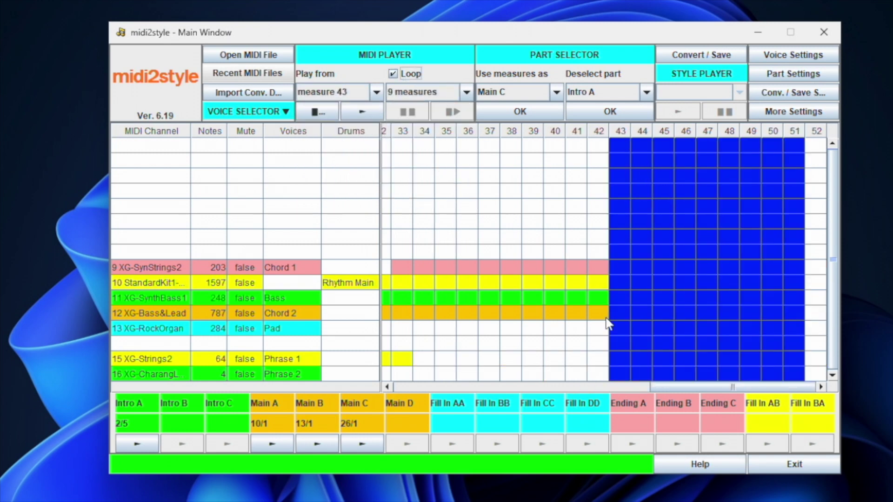
- Use the selected 9 measures from measure 43 as the Ending A part
click(495, 92)
scroll(555, 197, down, 3)
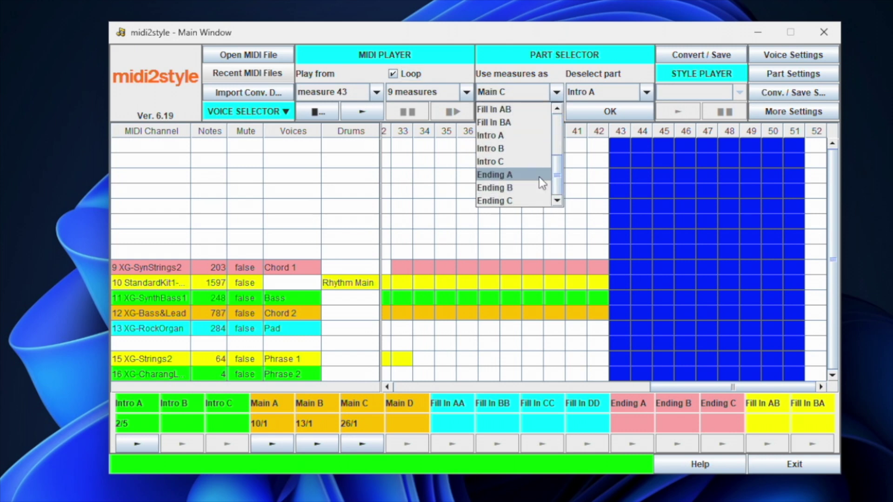
click(540, 176)
click(540, 113)
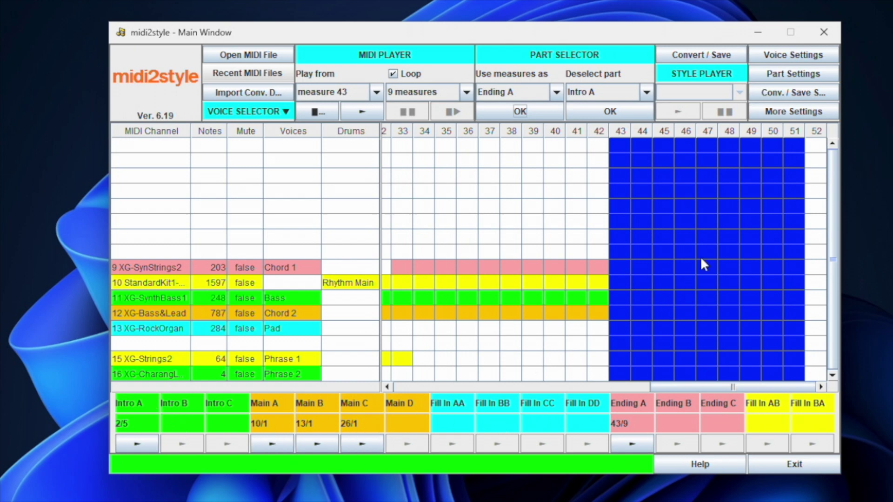
- In the part settings, mark All Parts, Intro A to C and Ending A to C as melodic, with Intro A key detection over 4 measures
click(793, 73)
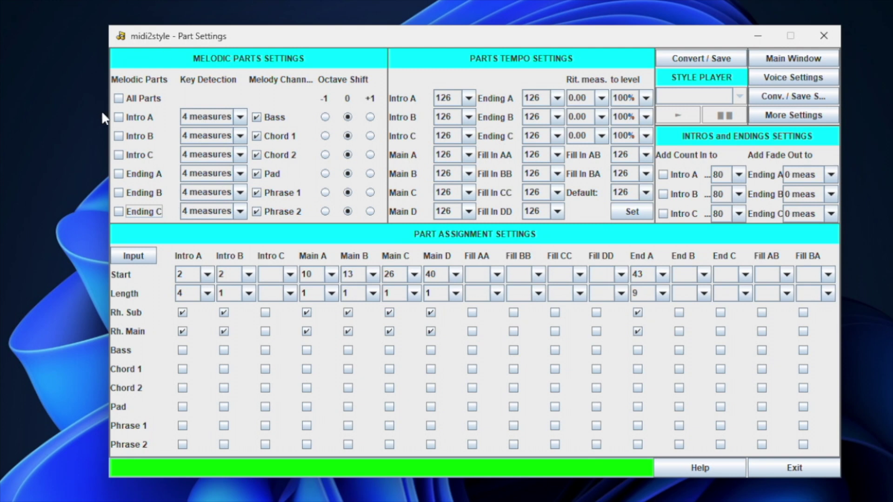
click(119, 118)
click(119, 136)
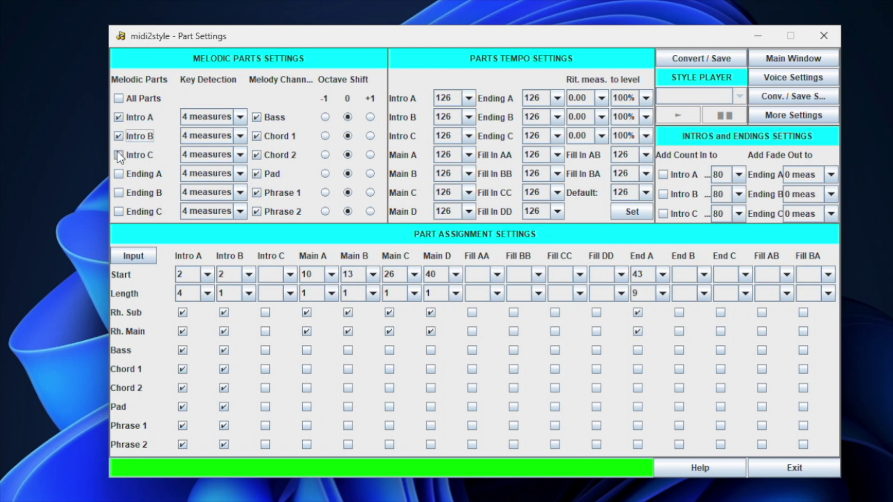
click(119, 155)
click(119, 174)
click(119, 193)
click(119, 211)
click(119, 101)
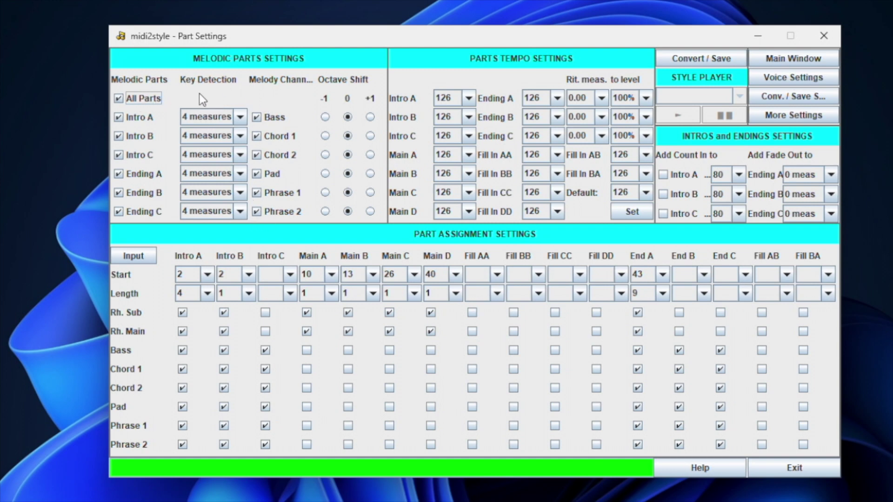
click(219, 120)
click(205, 130)
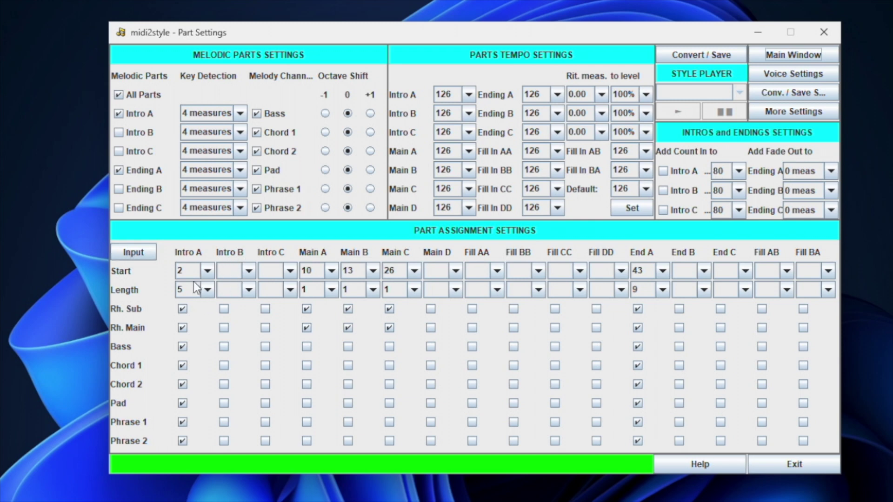
- Assign Intro B a start at measure 2 and a length of 5 in the part assignment settings
click(245, 291)
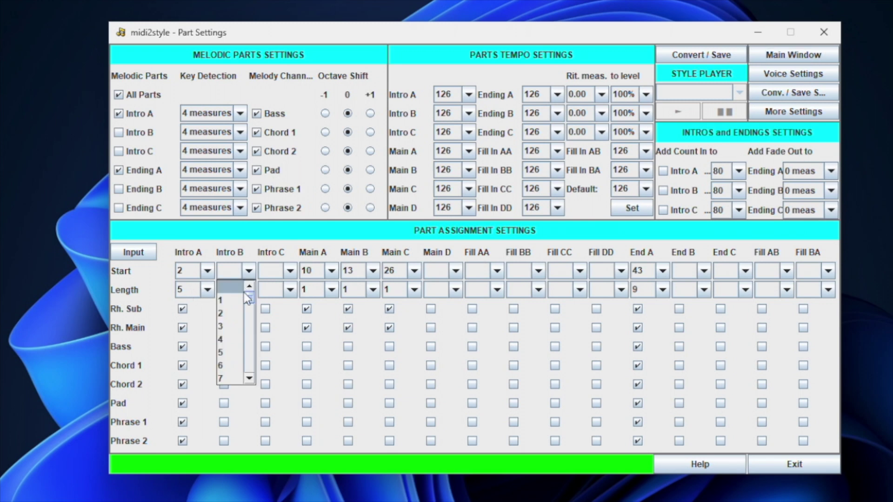
click(232, 314)
click(250, 291)
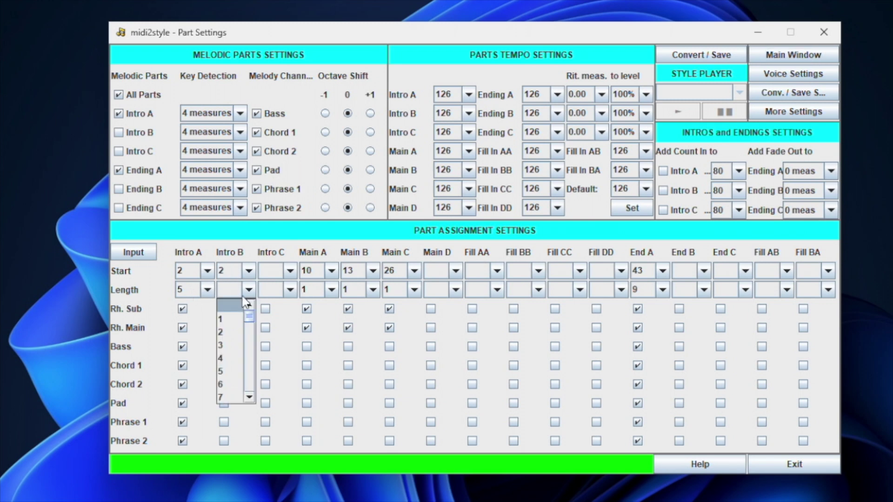
click(231, 359)
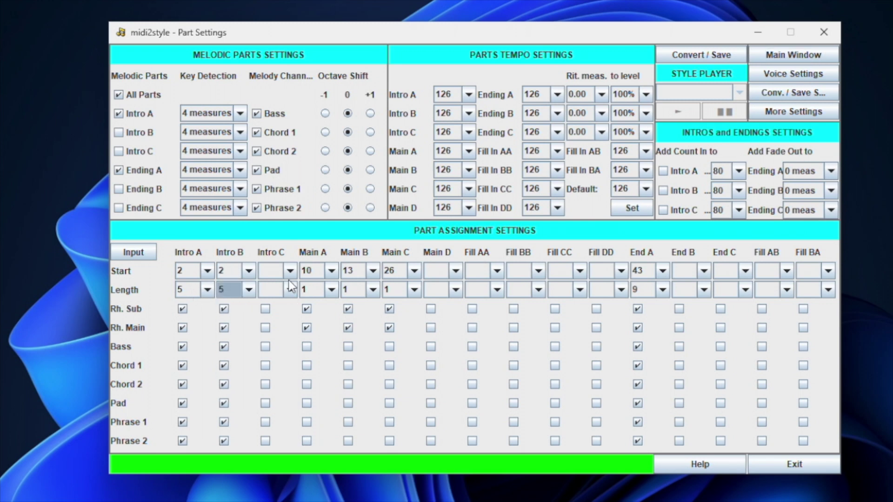
- Enter start 2 and length 5 for Intro C by manual input and apply them to the part assignment
click(136, 253)
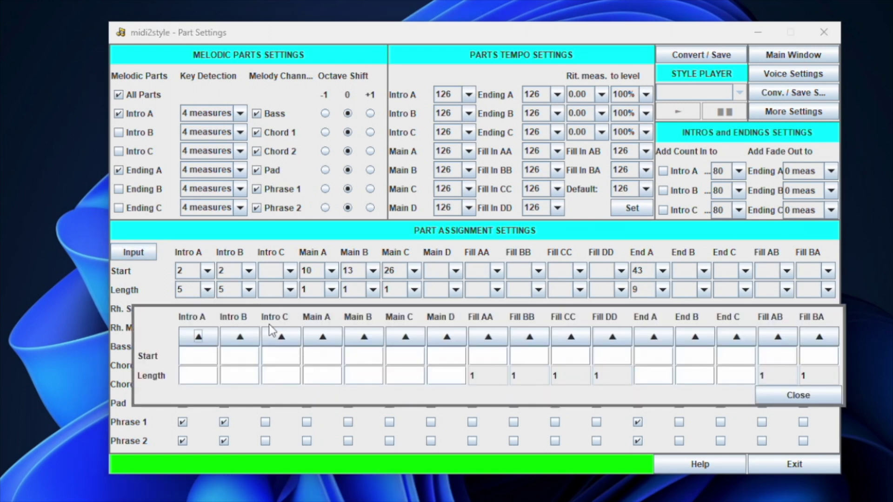
click(283, 335)
click(278, 355)
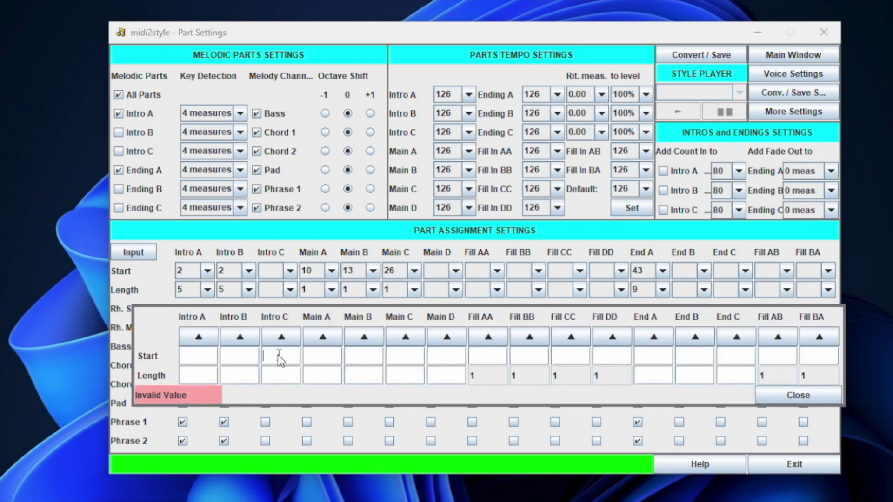
text(2)
click(269, 375)
text(5)
click(282, 339)
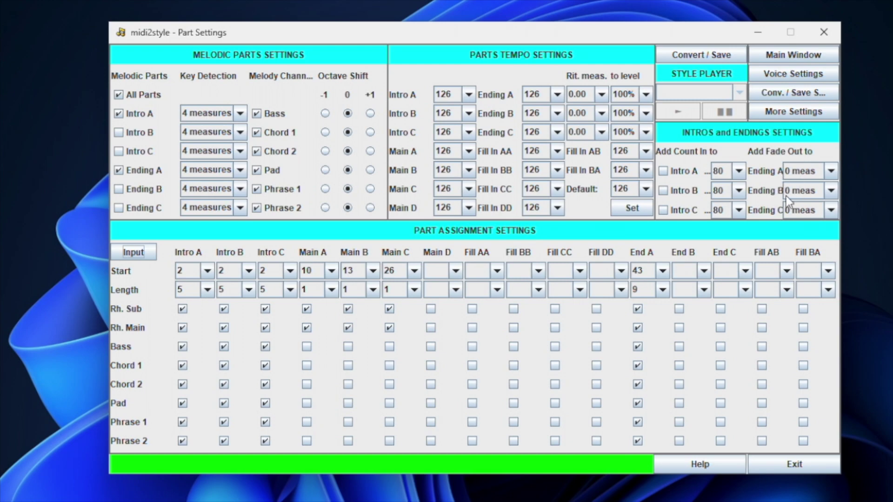
- Review the style channel voice settings, then the MIDI file properties and program setup
click(802, 73)
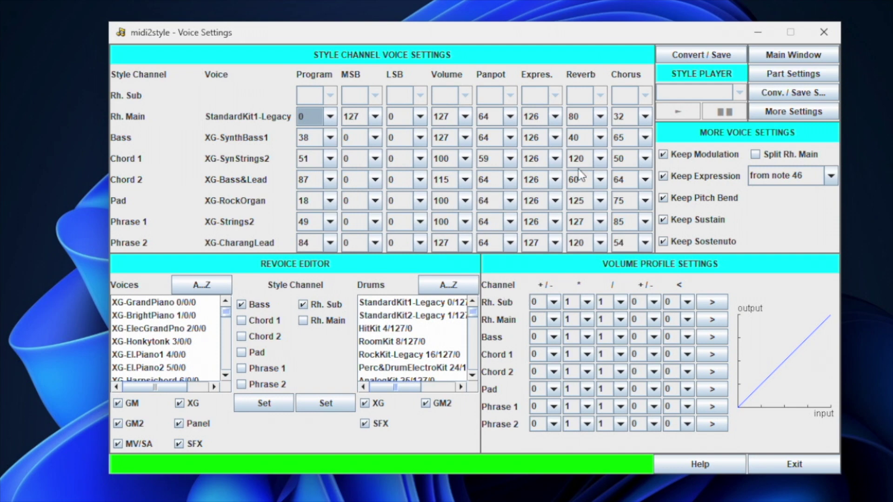
click(787, 111)
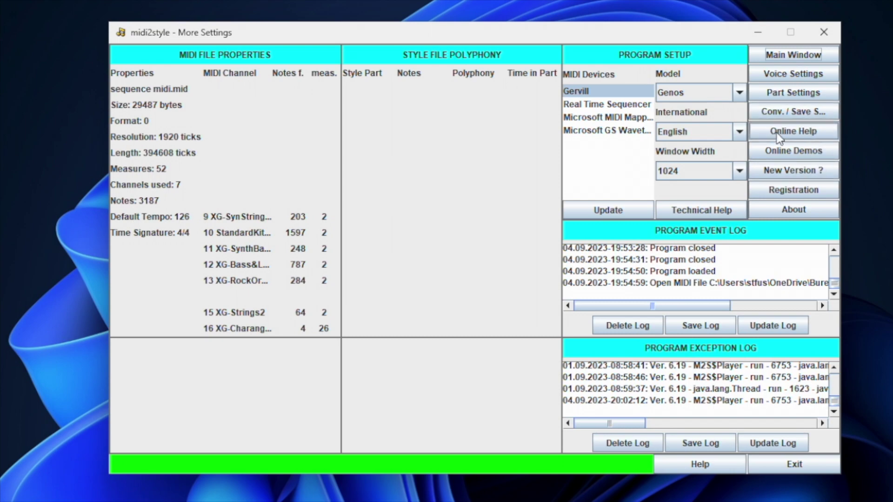
click(787, 93)
- Return to the voice settings and revoice the Bass style channel with Aco.Bass&Cymbal
click(786, 76)
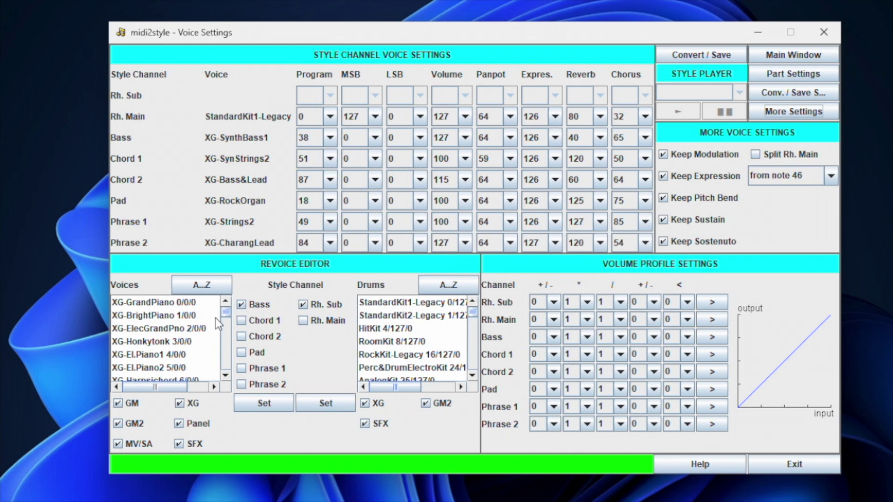
drag(226, 313, 226, 340)
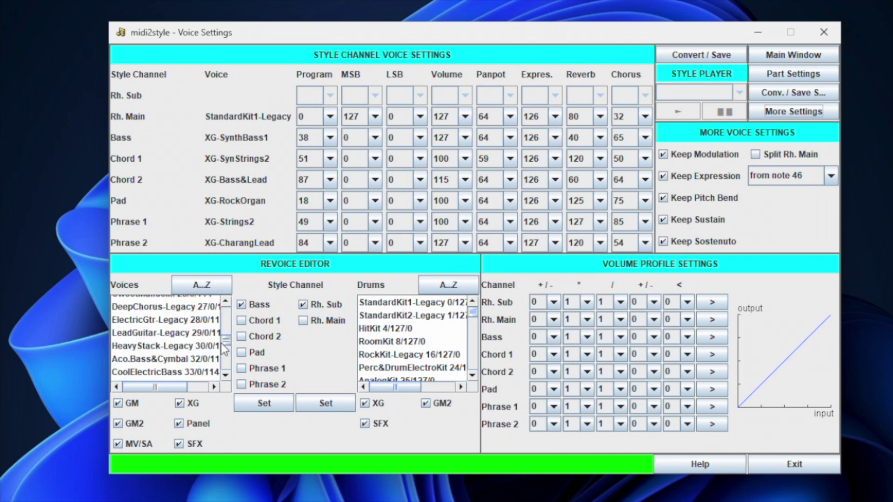
click(155, 362)
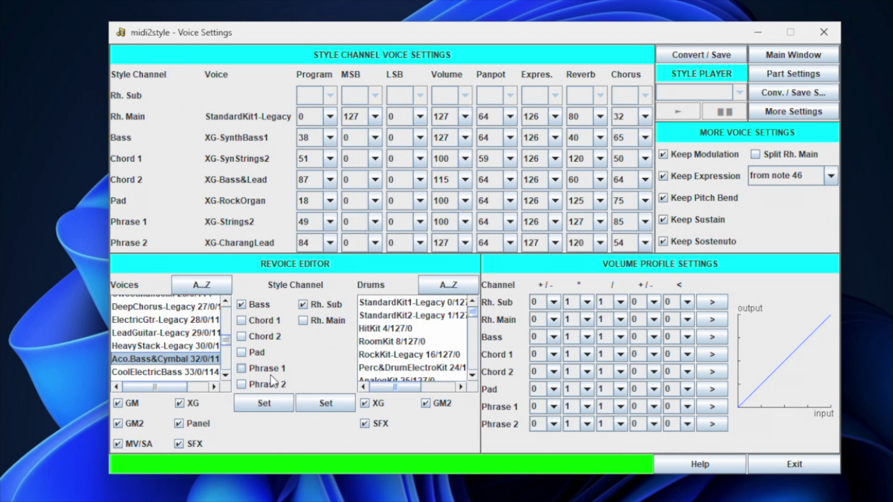
click(260, 405)
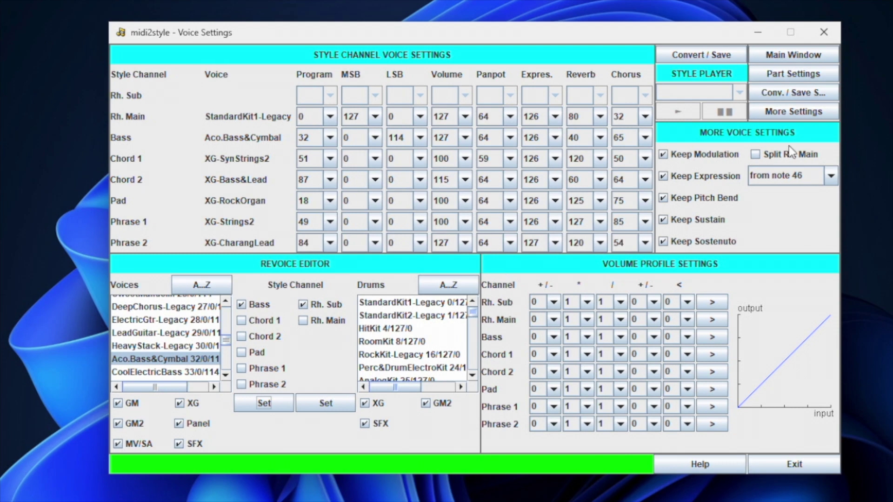
- Set the style name to monstyle in the convert and save settings
click(799, 94)
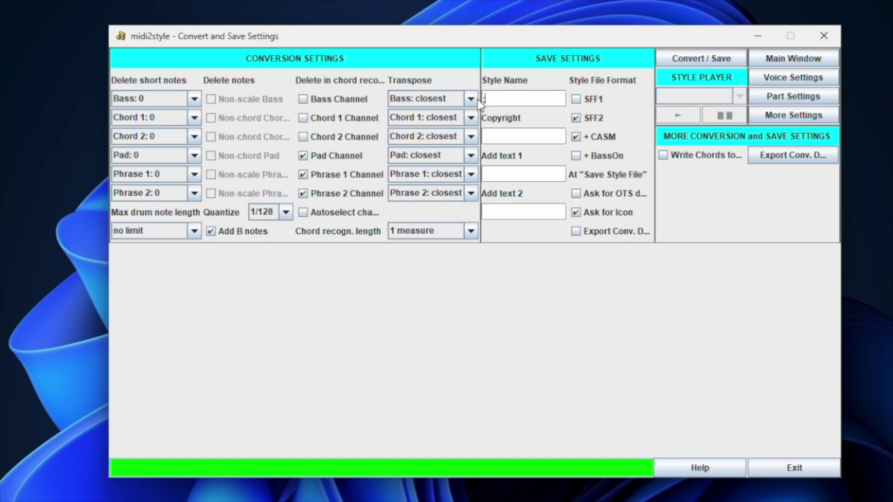
text(monstyle)
click(775, 158)
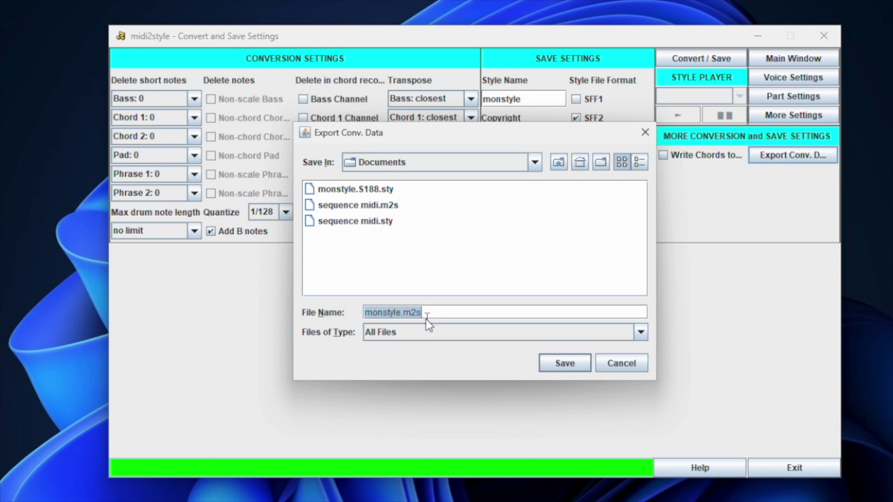
click(622, 364)
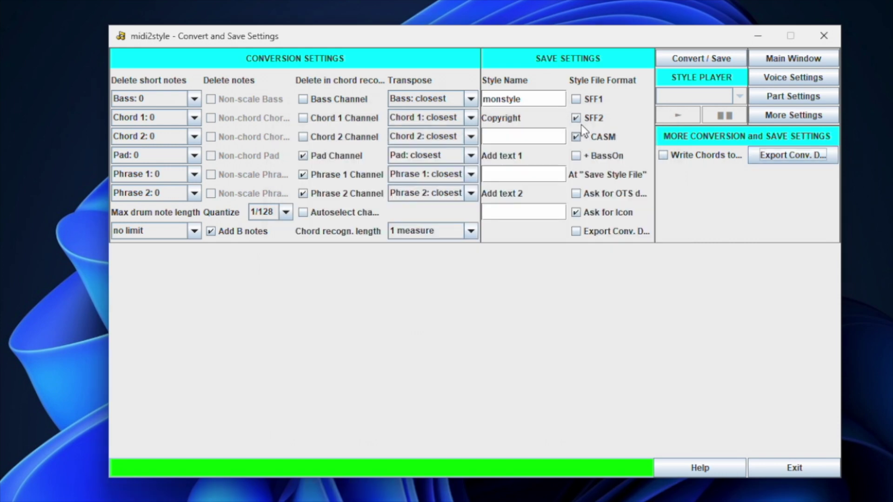
click(577, 101)
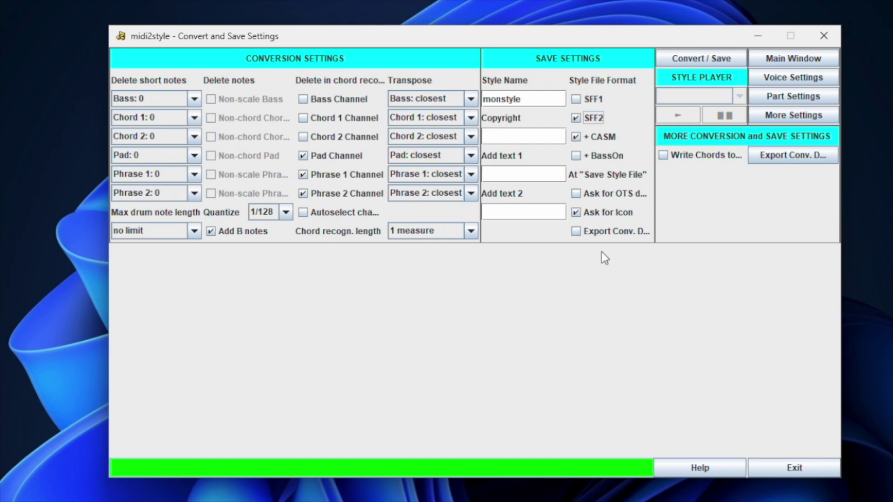
- Convert the MIDI file, choose a guitar icon for the style, and save it as monstyle.S093.sty in Documents
click(685, 60)
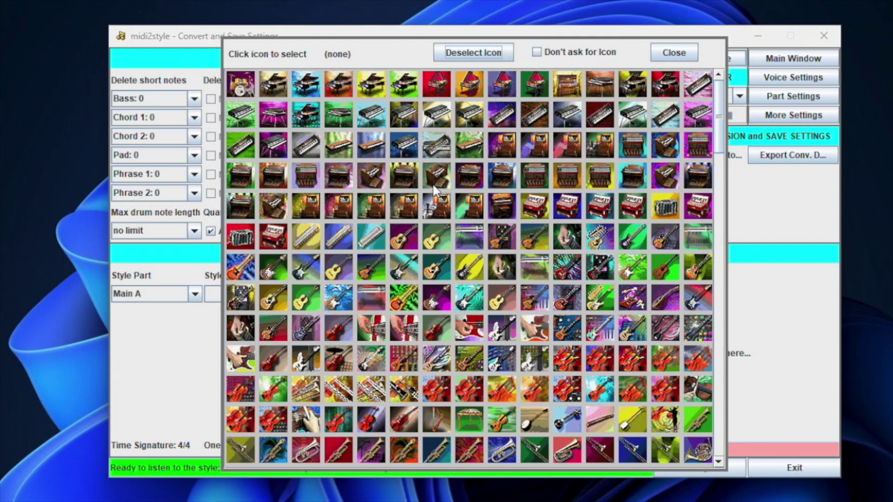
click(341, 277)
click(668, 55)
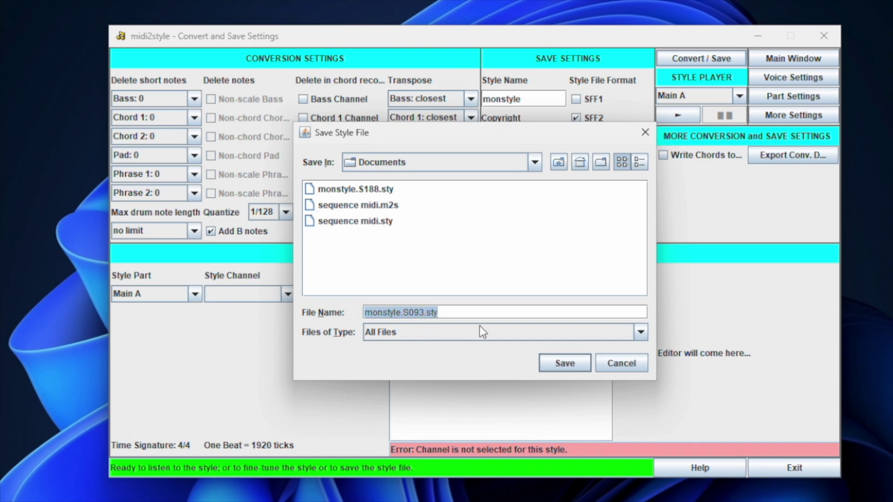
click(545, 367)
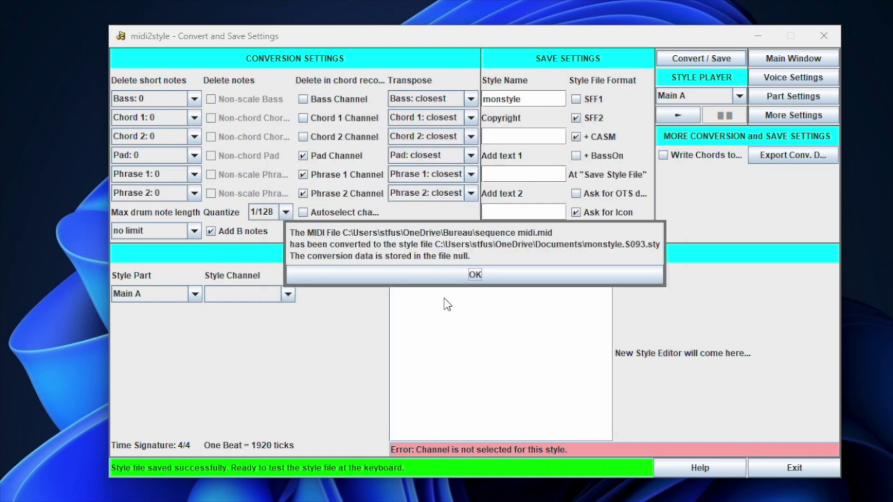
click(429, 268)
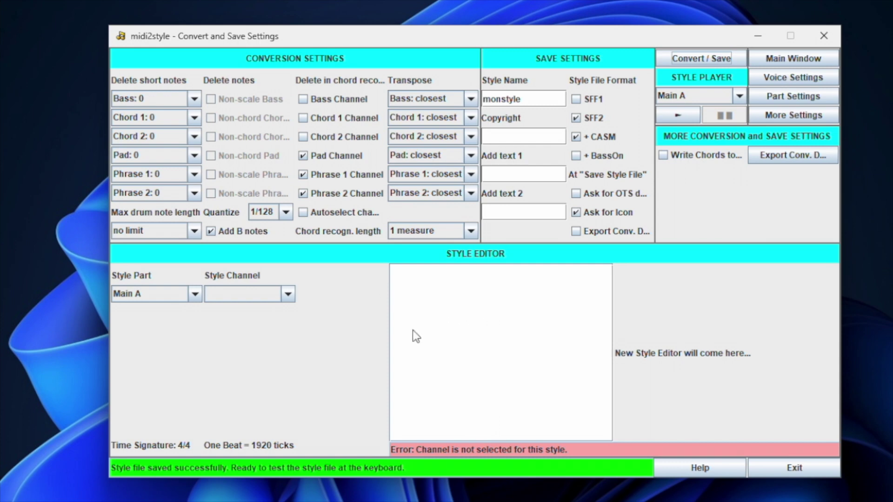
- Show the note events of the Bass channel for style part Intro A in the style editor and look through them
click(156, 291)
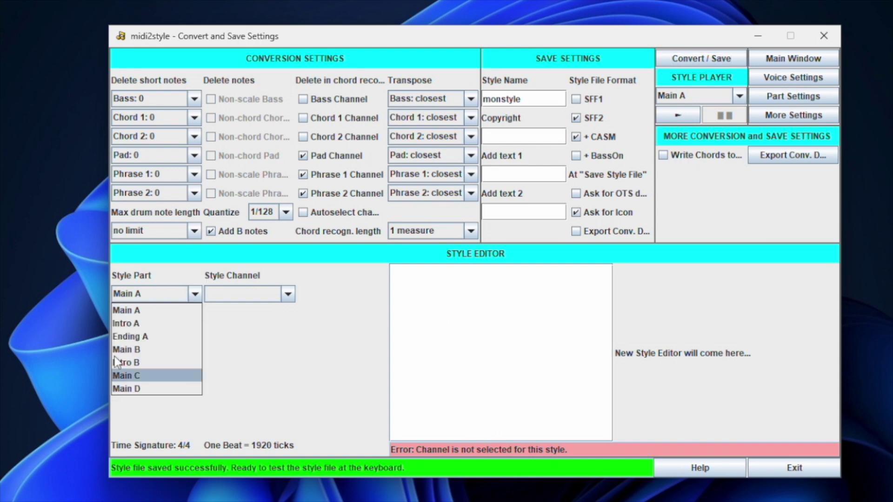
click(134, 321)
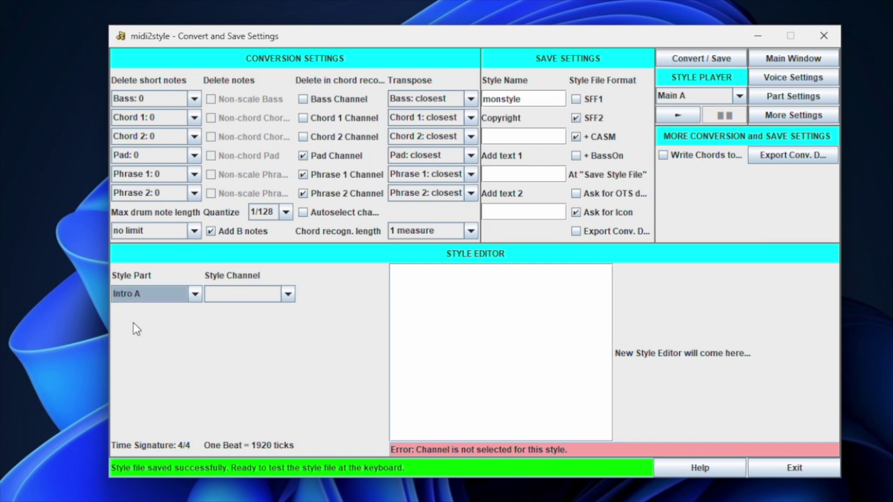
click(235, 295)
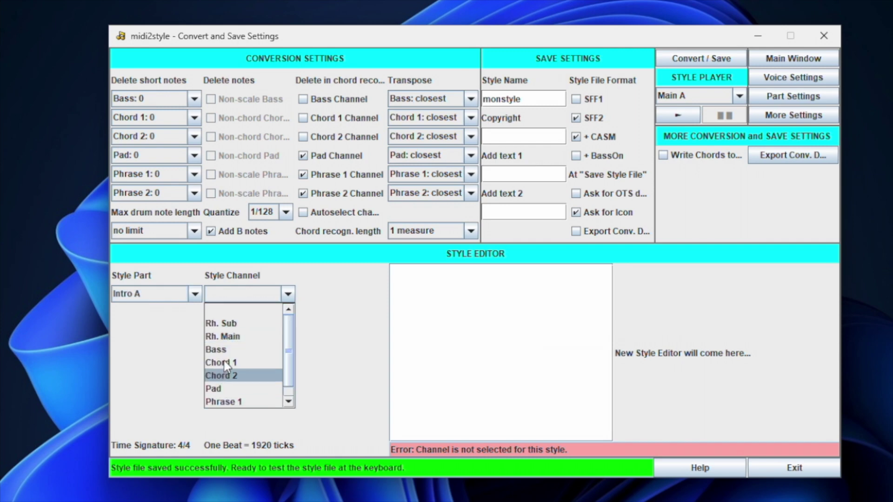
click(218, 349)
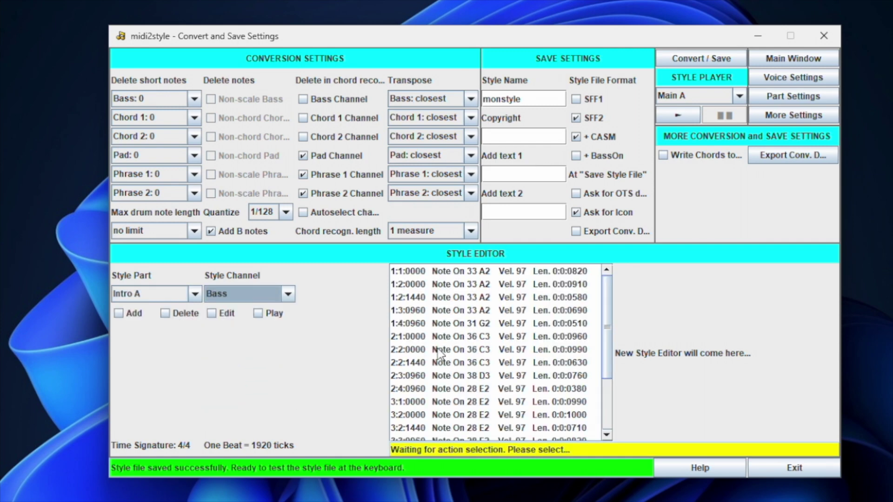
drag(607, 329, 606, 381)
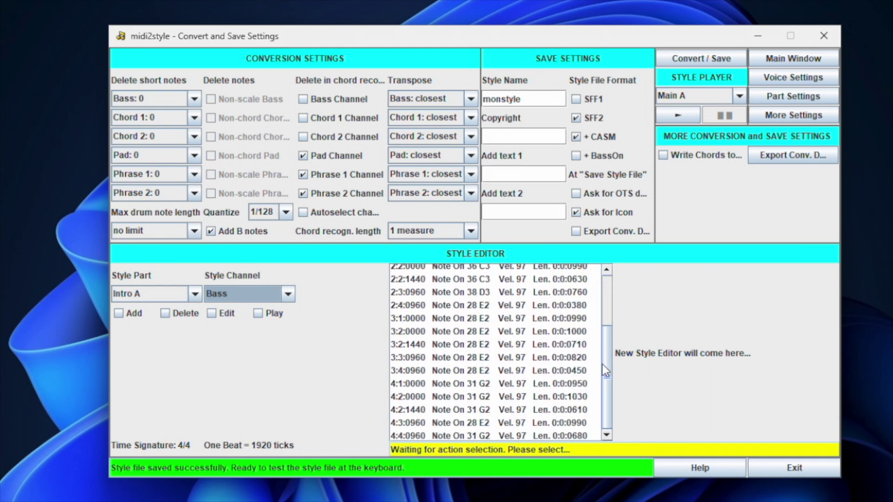
drag(607, 361, 614, 287)
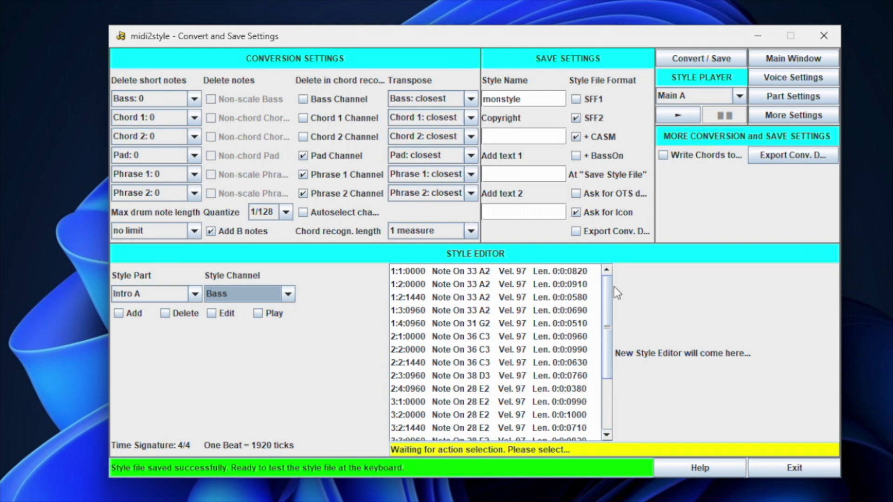
- Open the parameters of the note event at 1:4:0960 for editing, and briefly play the Bass channel from that event
click(406, 326)
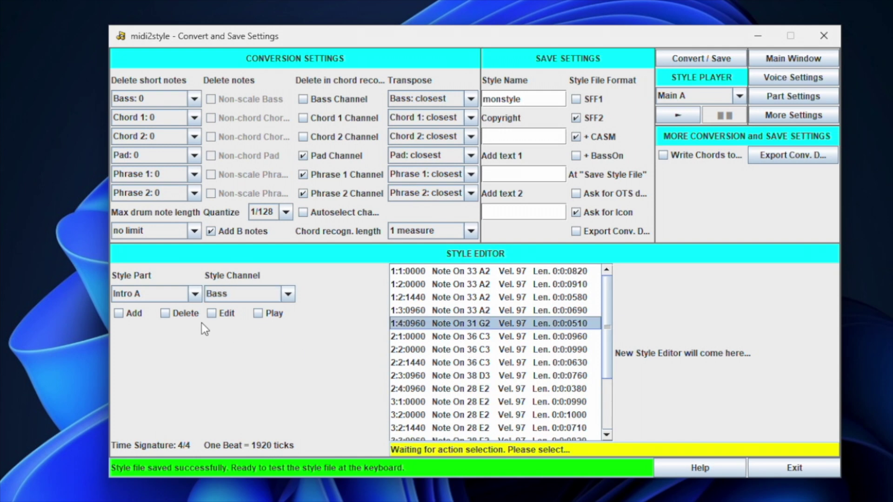
click(211, 314)
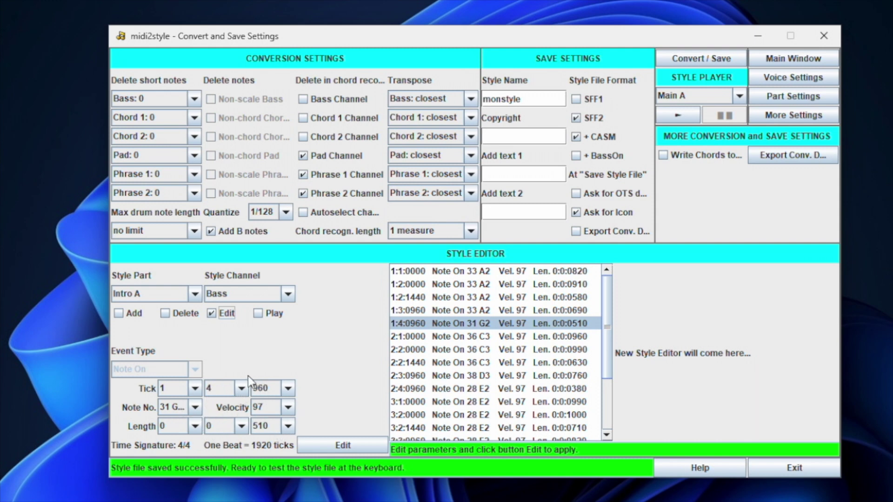
click(258, 314)
click(327, 449)
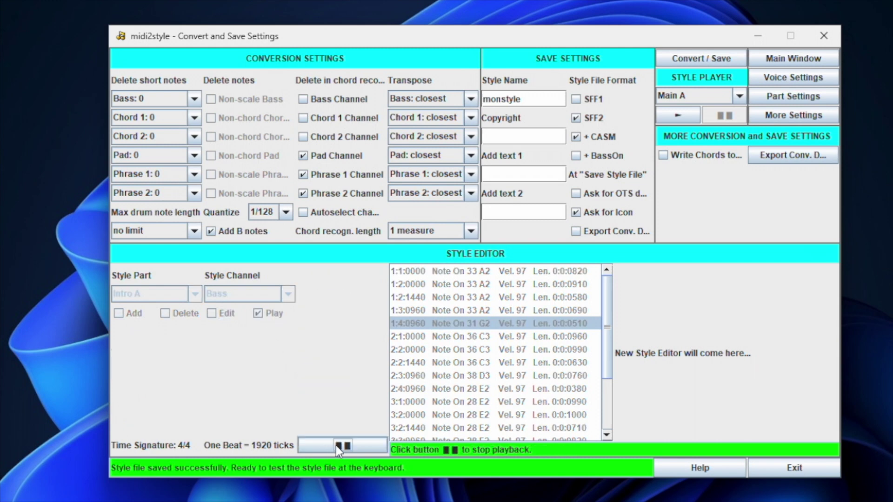
click(336, 445)
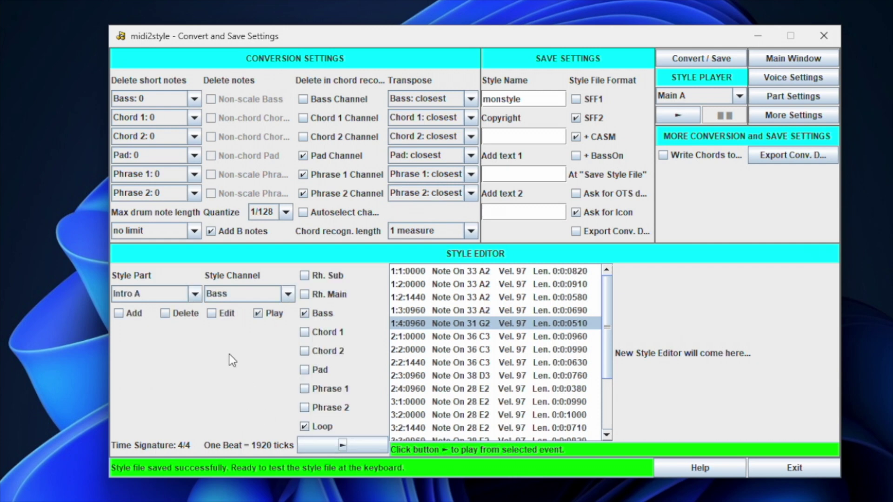